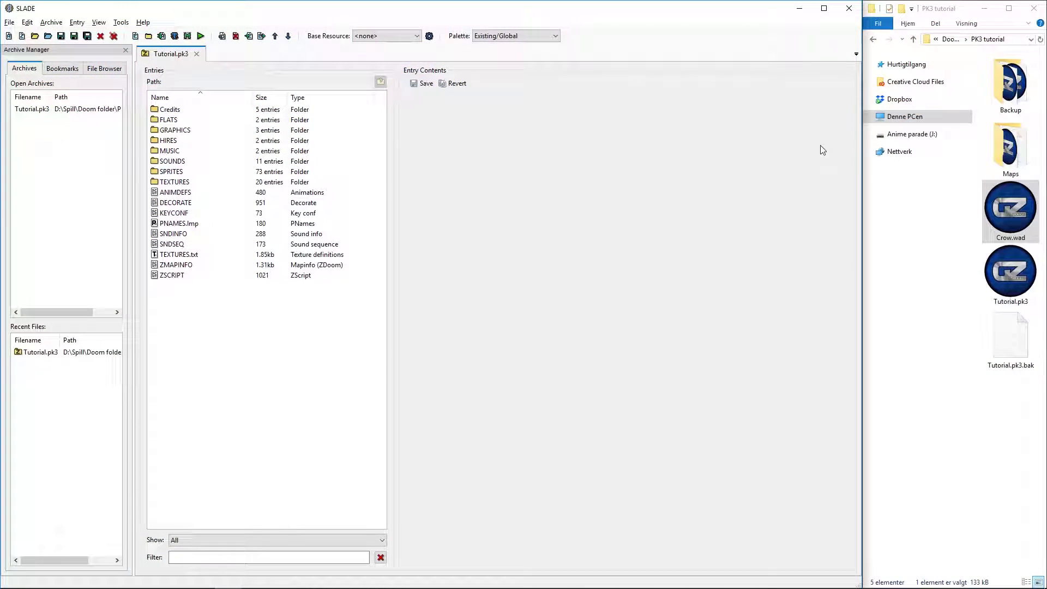
- Drag Crow.wad into SLADE beside Tutorial.pk3, maximize the window, and select Crow.wad
click(1006, 214)
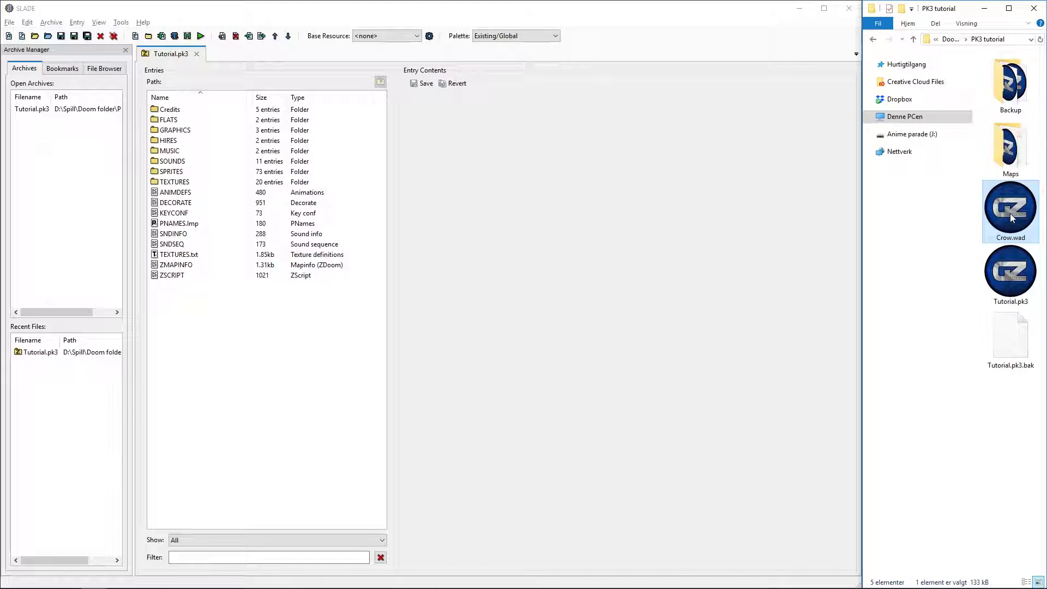
drag(1009, 214, 46, 182)
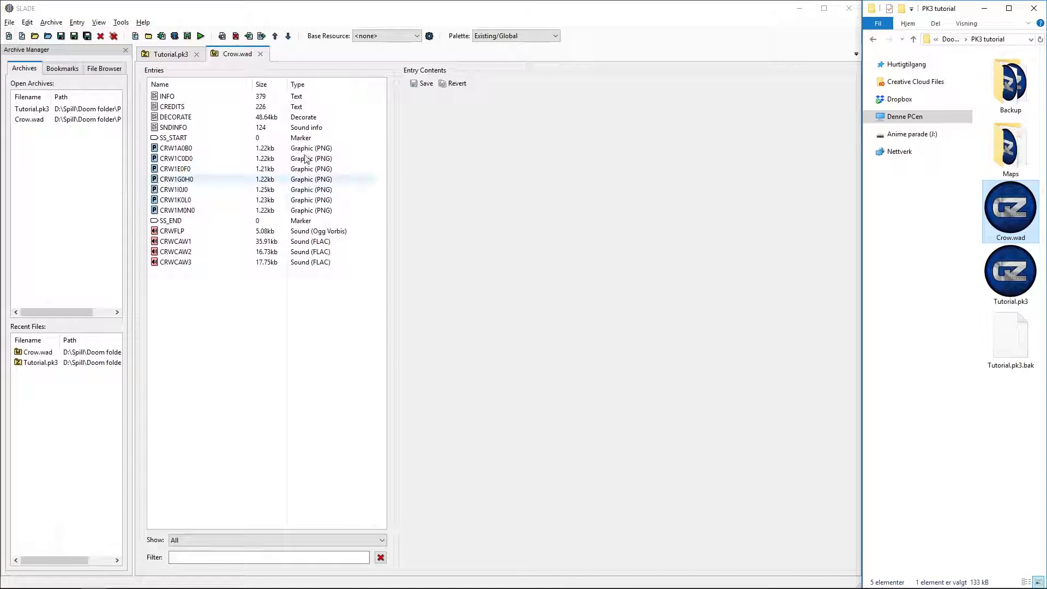
click(826, 8)
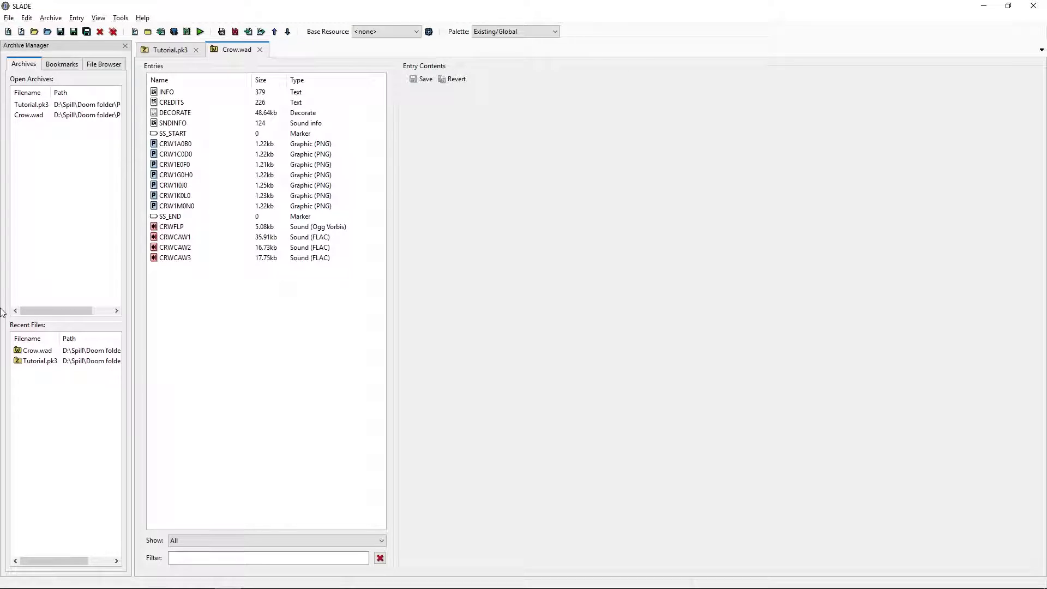
click(25, 115)
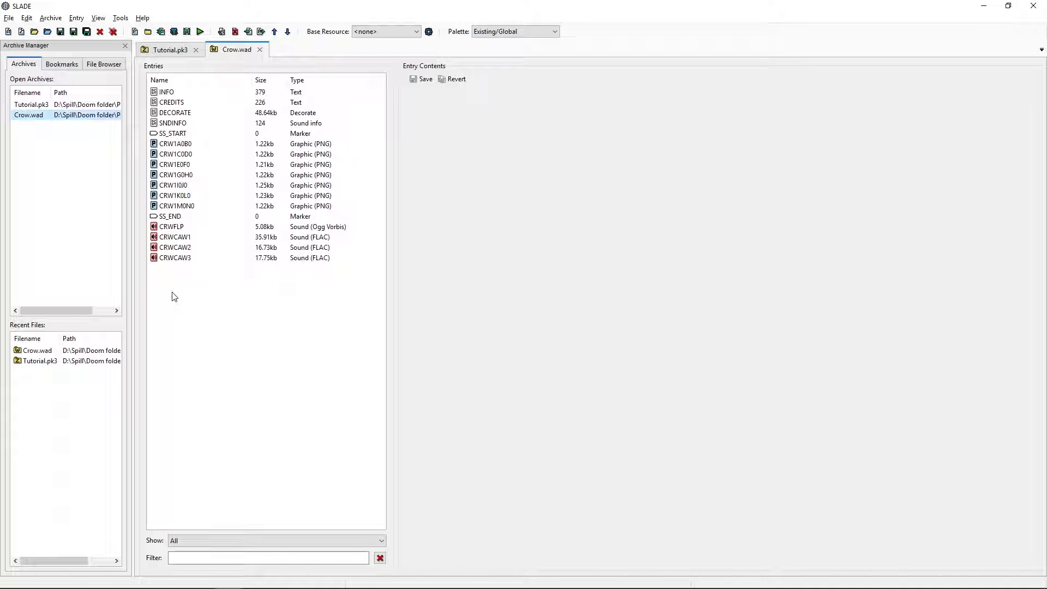
- Paste CRWFLP through CRWCAW3 into Tutorial.pk3's SOUNDS folder, save, and return to the root
click(168, 226)
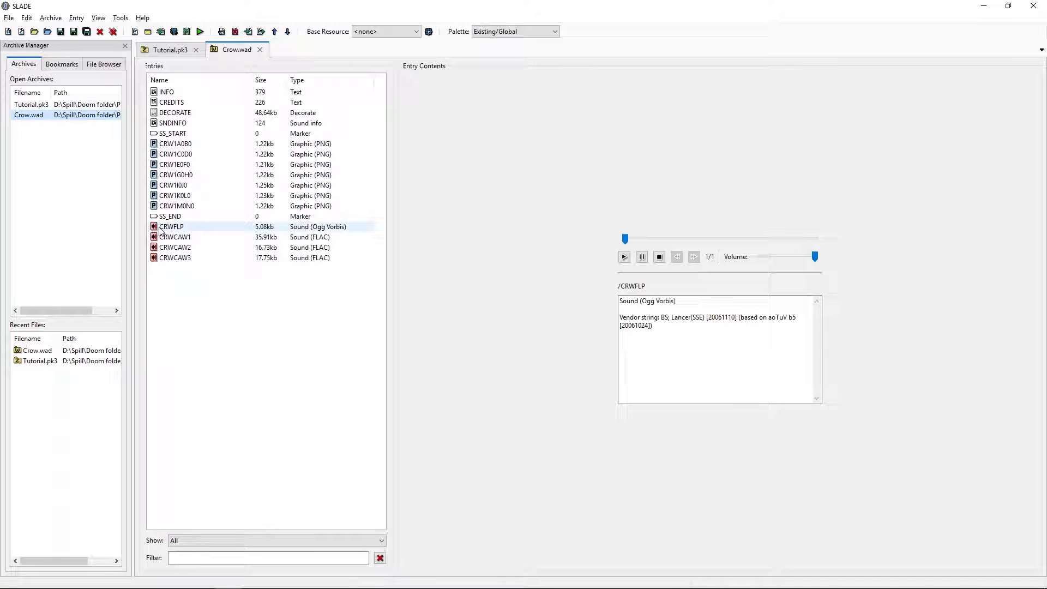
shift+click(158, 260)
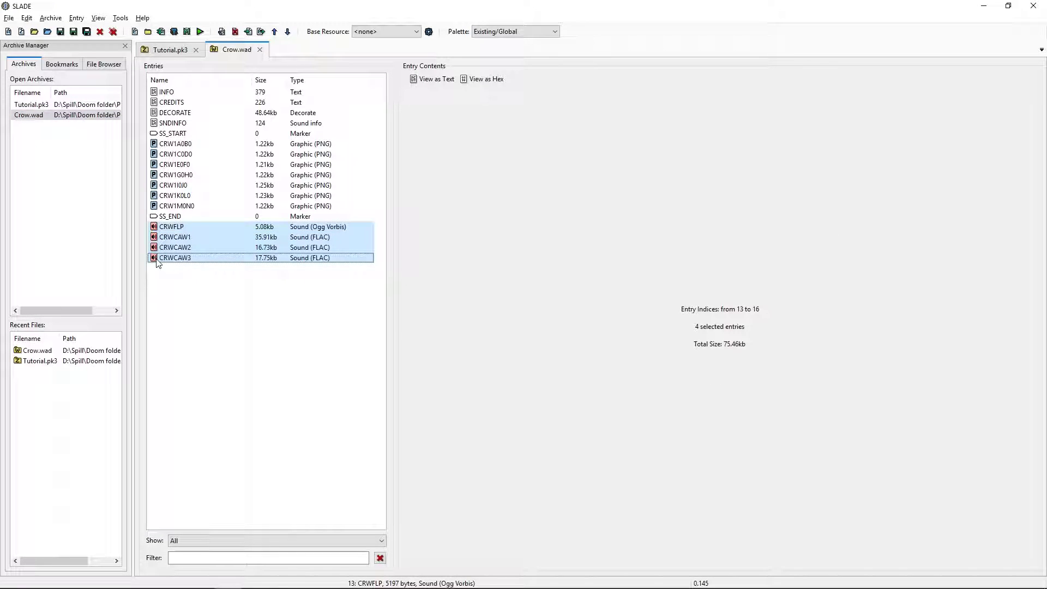
click(168, 50)
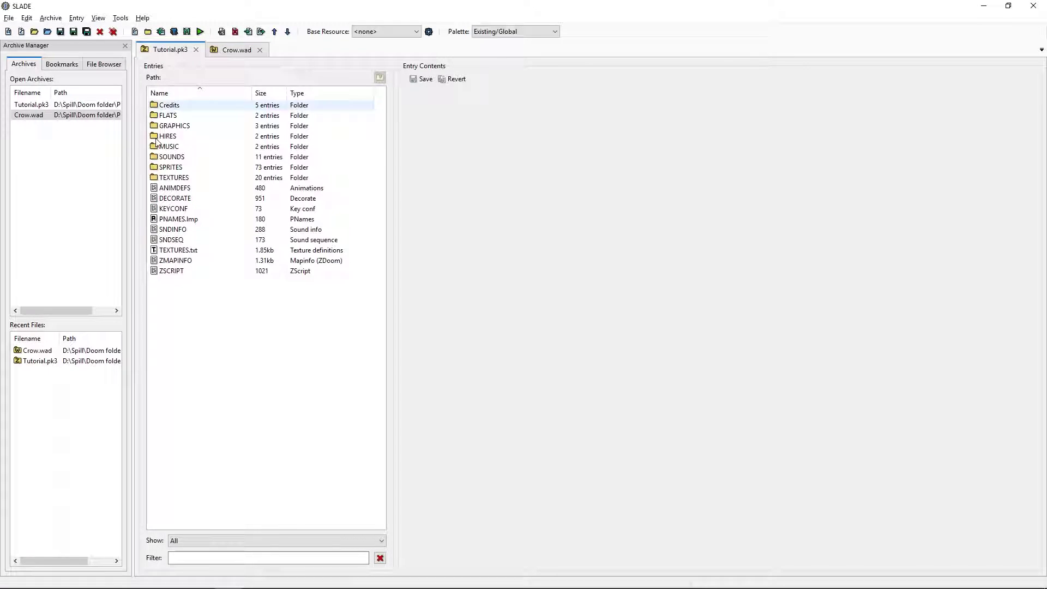
double_click(171, 156)
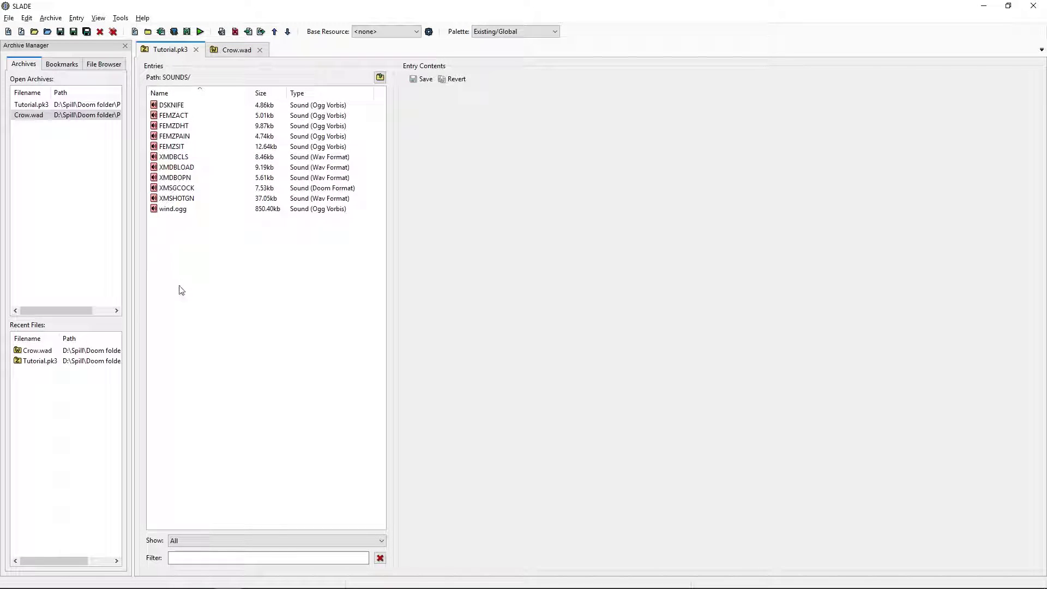
key(ctrl+v)
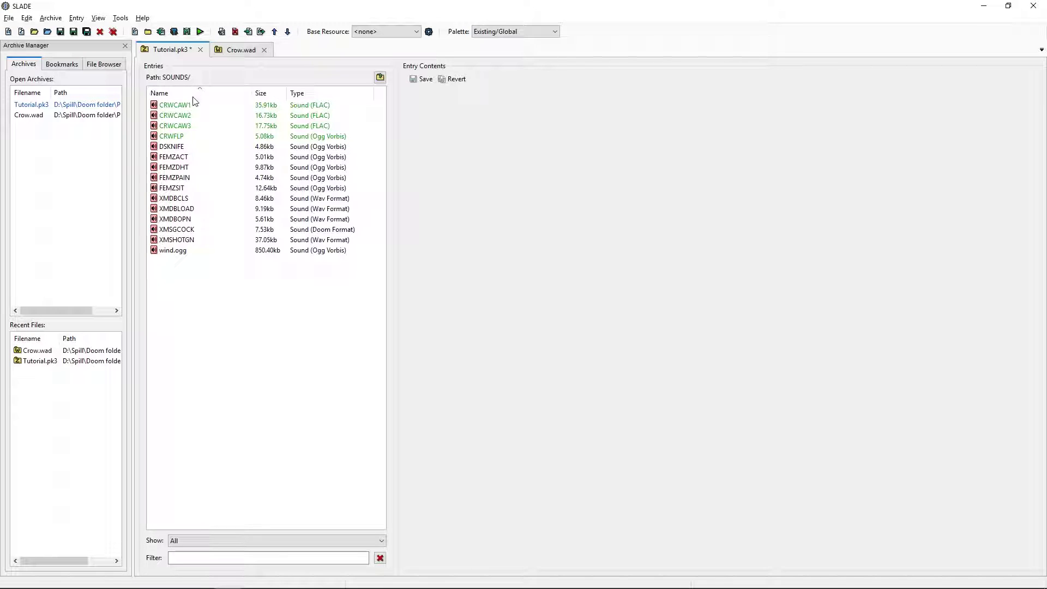
key(ctrl+s)
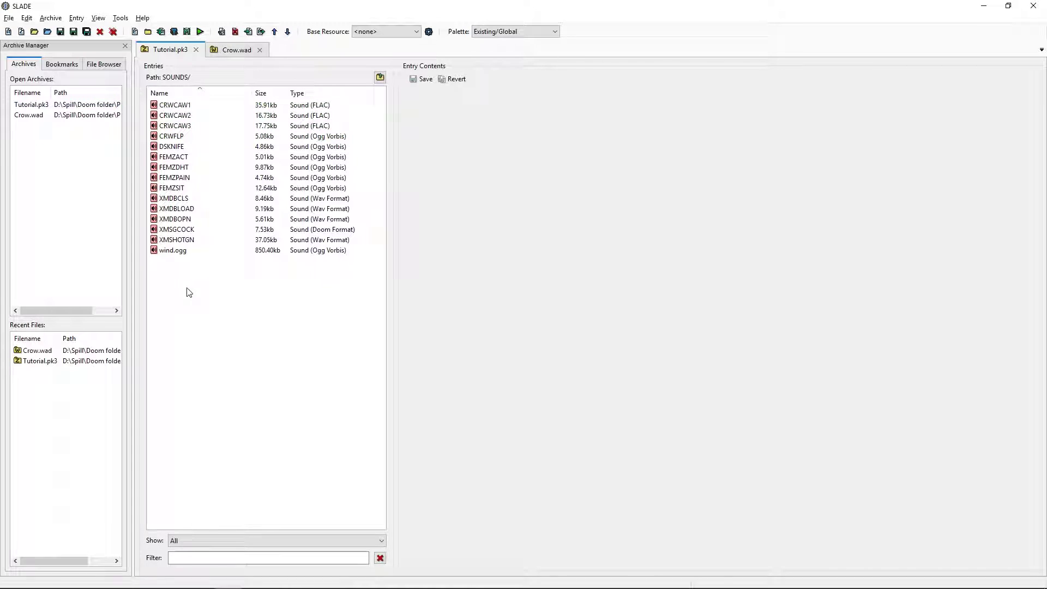
key(BackSpace)
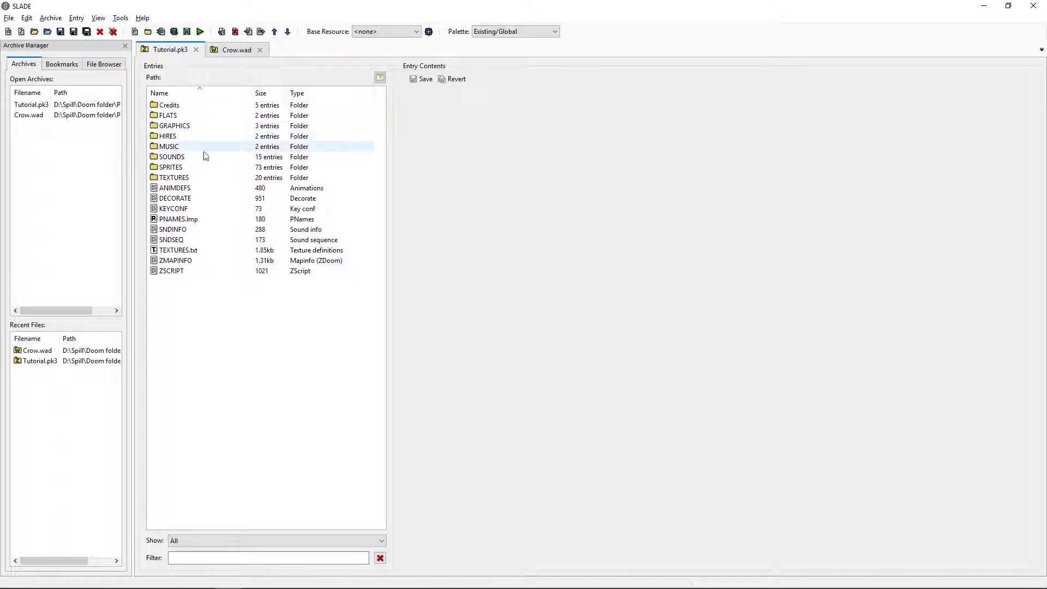
- Paste sprites CRW1A0B0 through CRW1M0N0 into Tutorial.pk3's SPRITES folder and save the archive
key(ctrl+Tab)
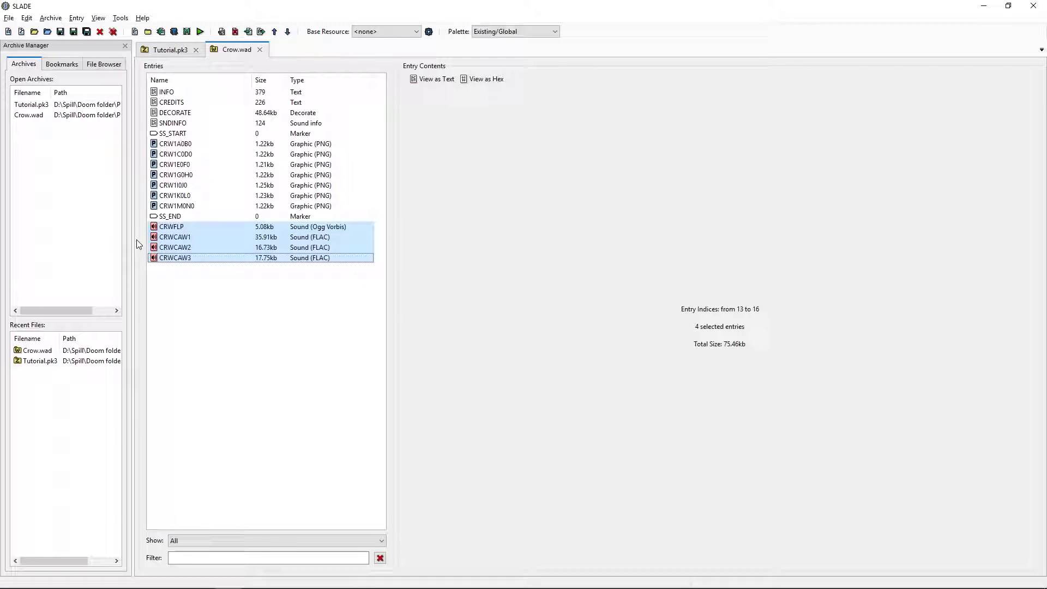
click(174, 144)
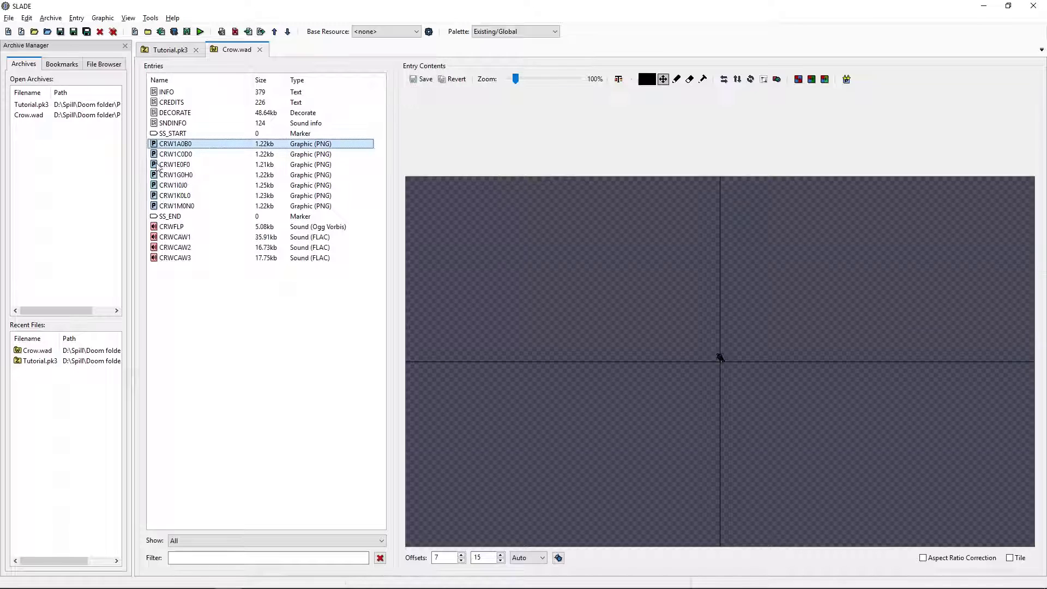
shift+click(161, 208)
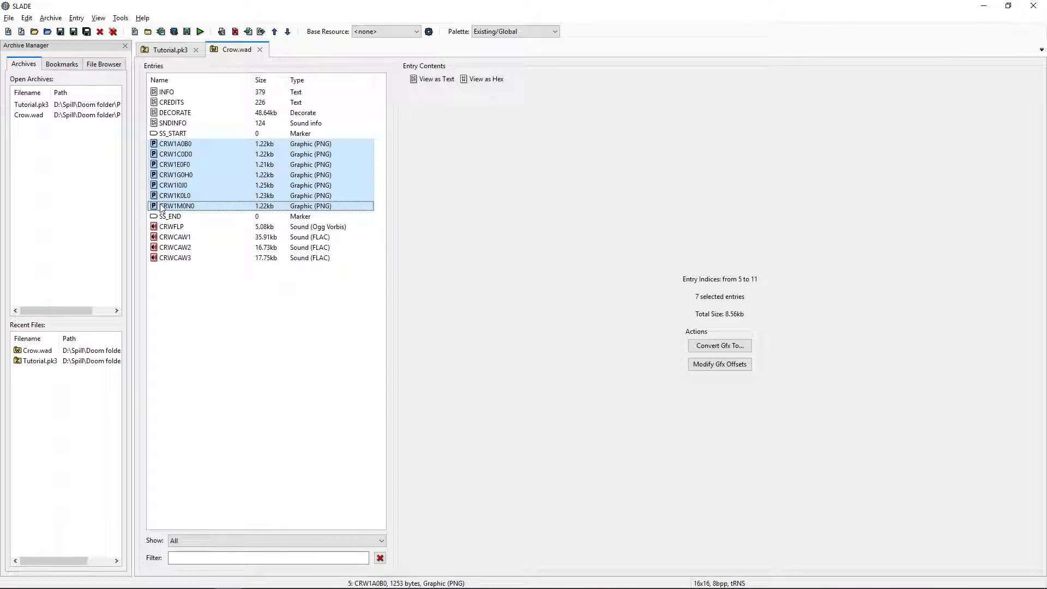
click(180, 49)
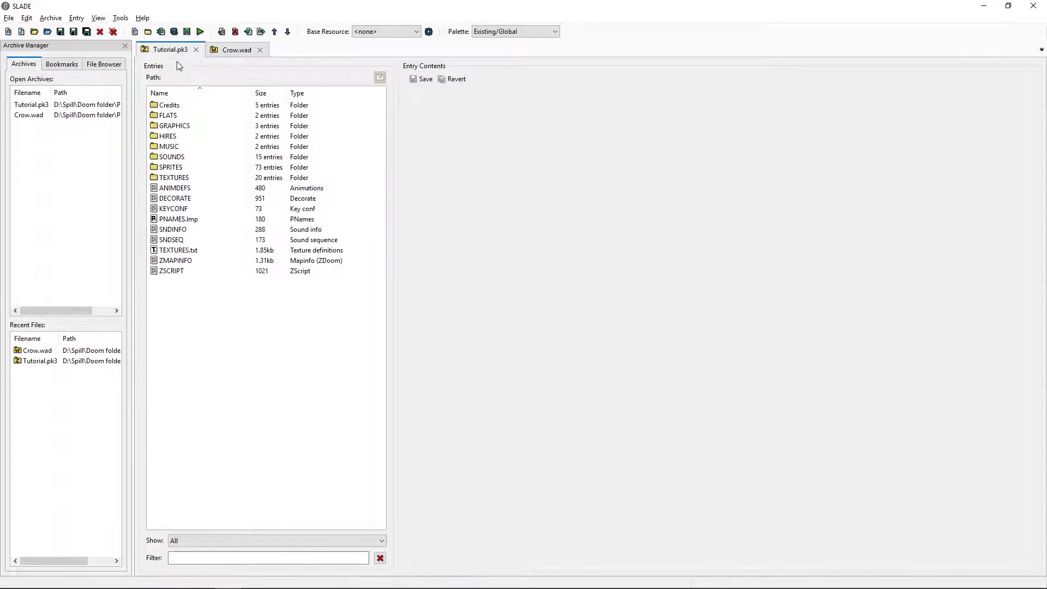
double_click(159, 167)
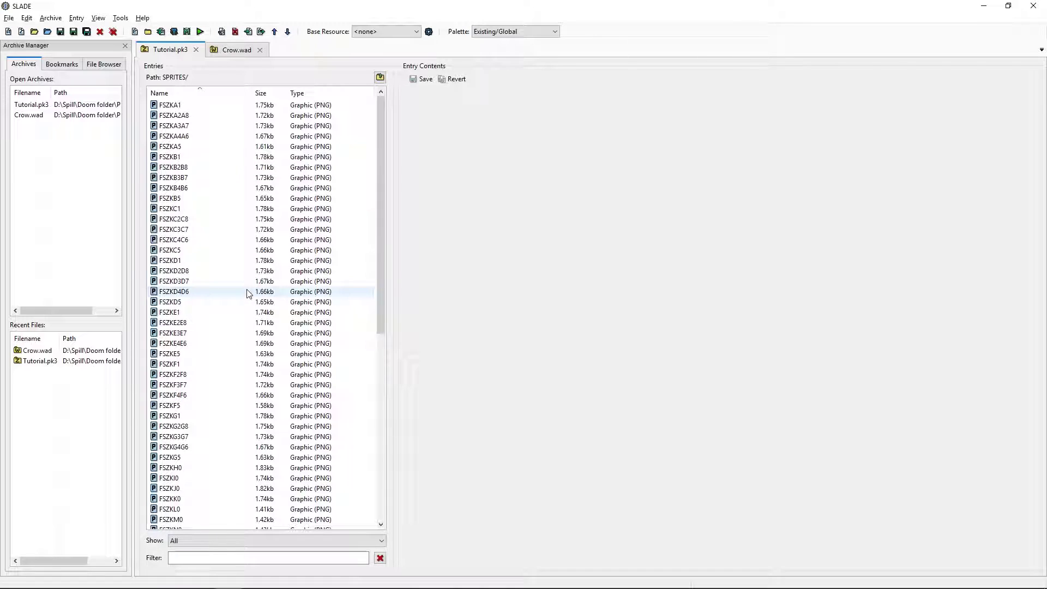
key(ctrl+v)
key(ctrl+s)
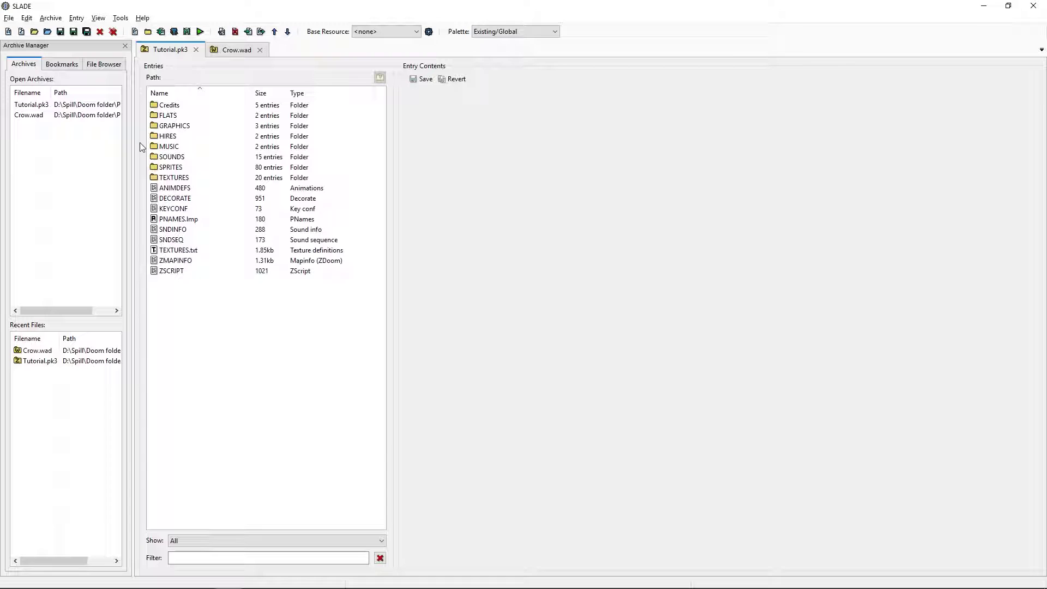
click(219, 50)
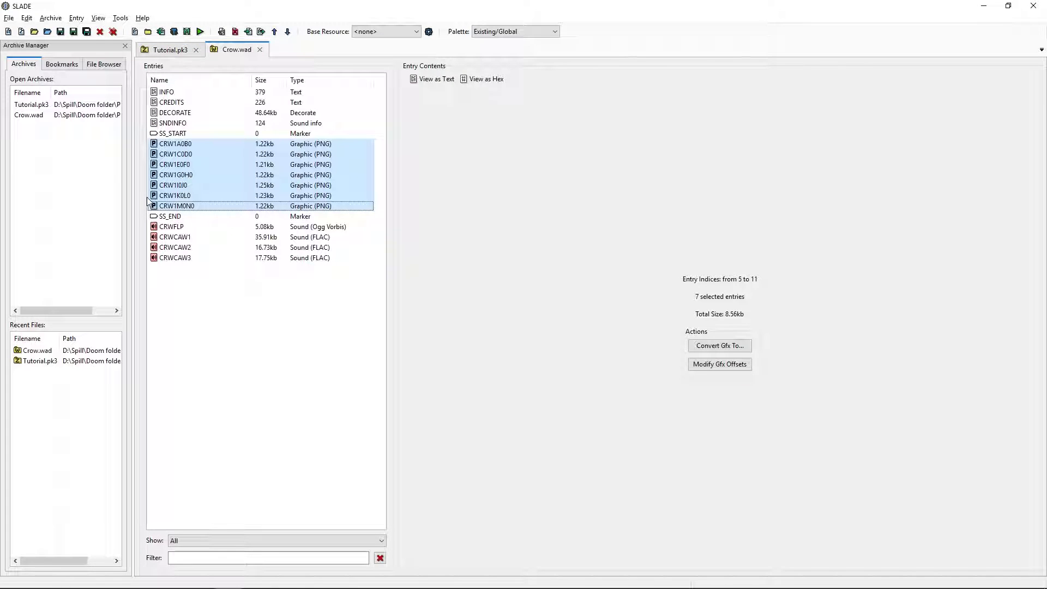
- Open Crow.wad's DECORATE entry to view the crow actor code
click(158, 114)
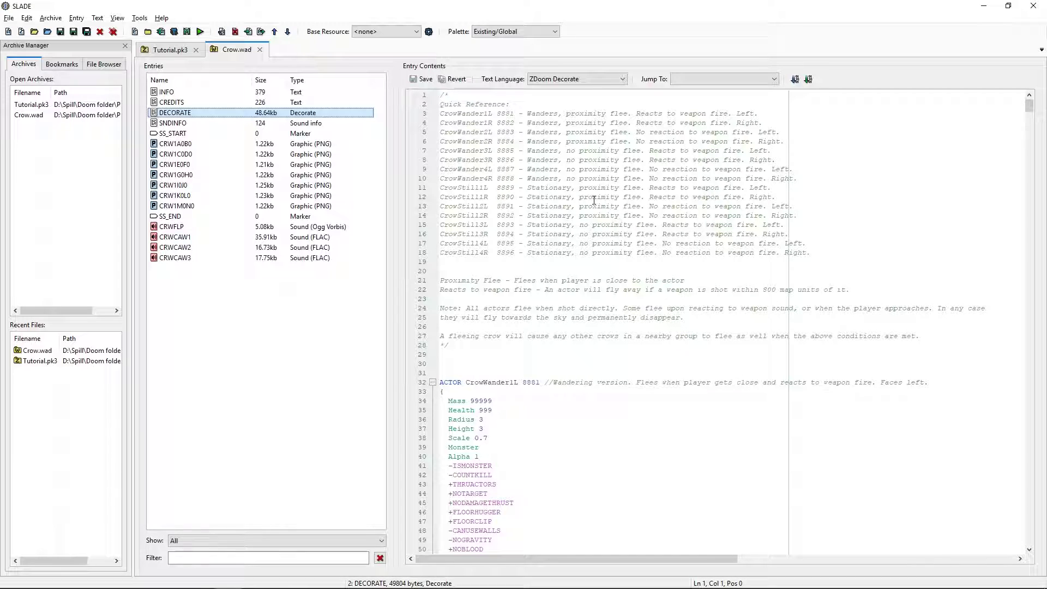
scroll(593, 200, down, 4)
scroll(596, 202, down, 4)
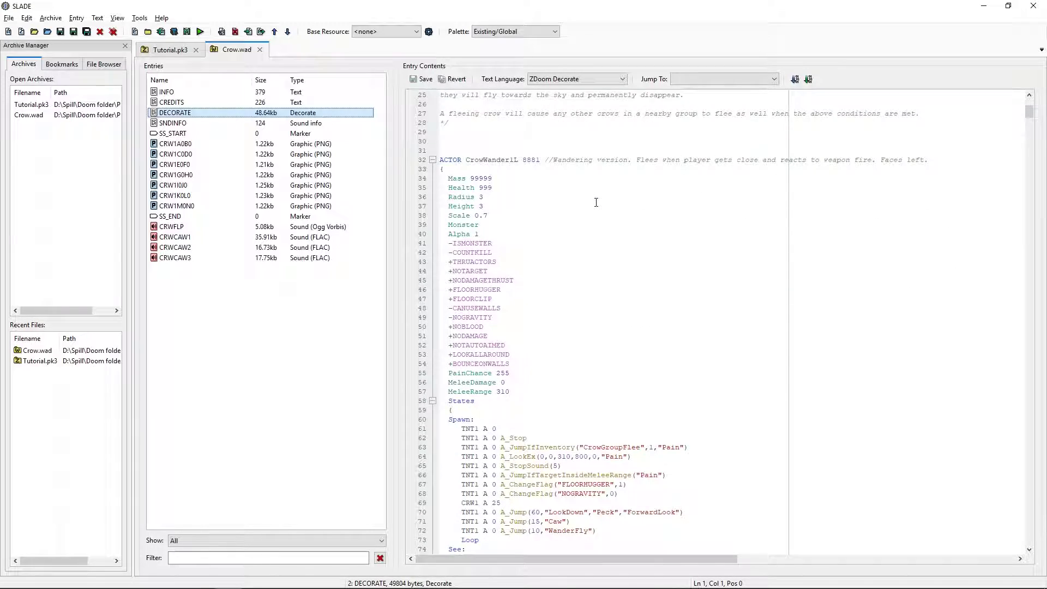
scroll(596, 205, down, 5)
scroll(597, 206, down, 3)
scroll(597, 205, down, 4)
scroll(599, 206, down, 4)
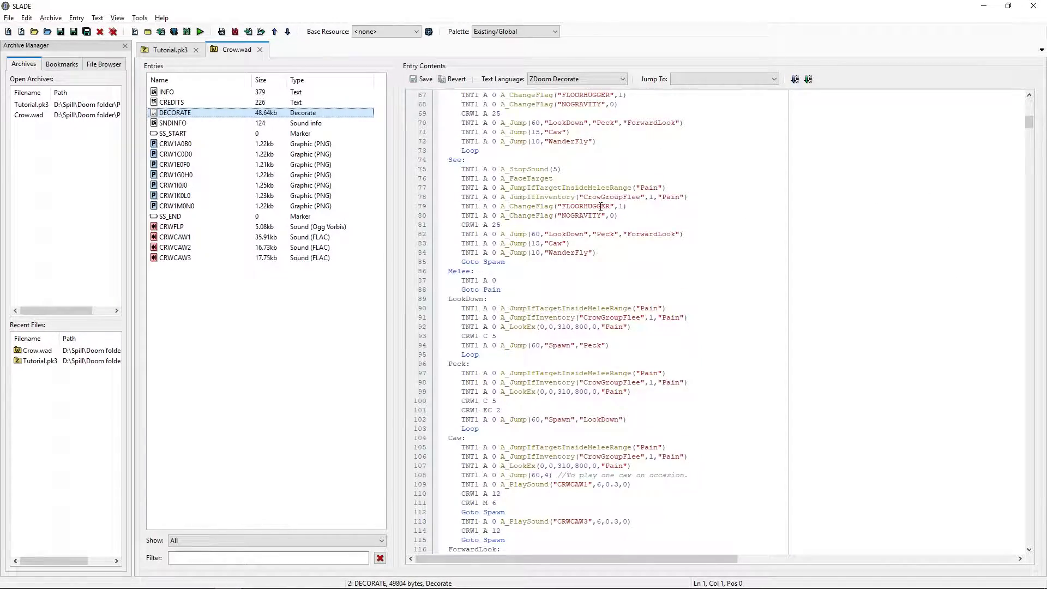
scroll(601, 206, down, 4)
scroll(602, 207, down, 4)
scroll(603, 208, down, 12)
scroll(605, 209, down, 4)
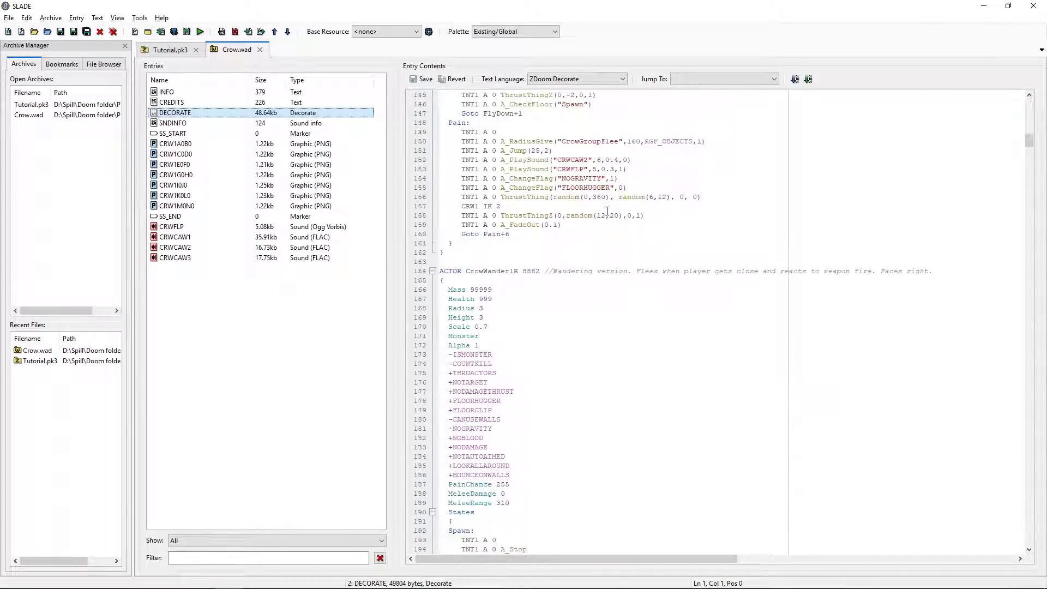
scroll(609, 209, up, 7)
scroll(609, 209, up, 9)
scroll(609, 211, up, 9)
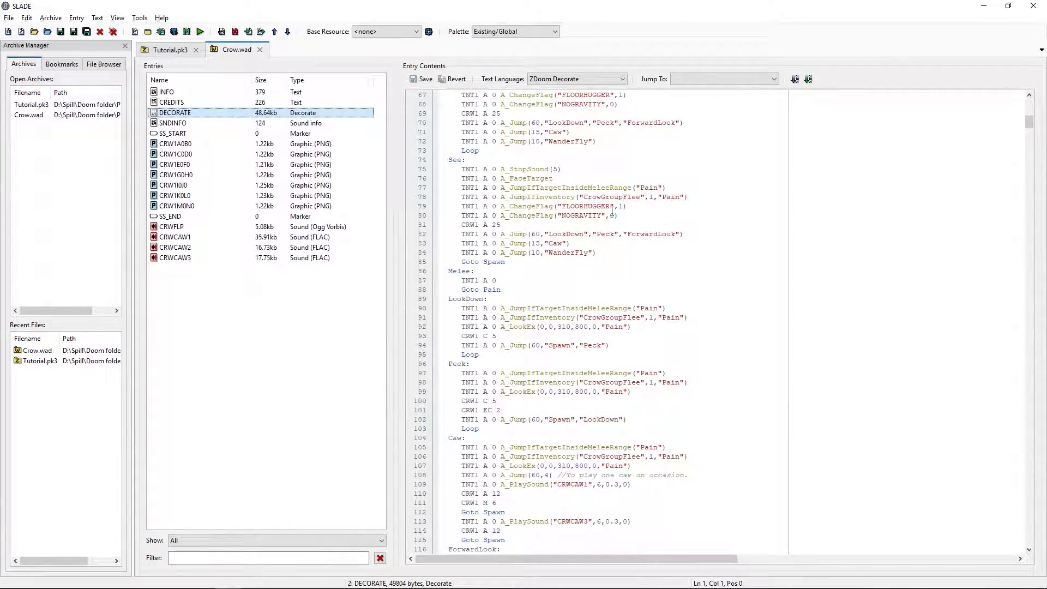
scroll(610, 210, up, 9)
scroll(611, 211, up, 8)
scroll(610, 211, up, 5)
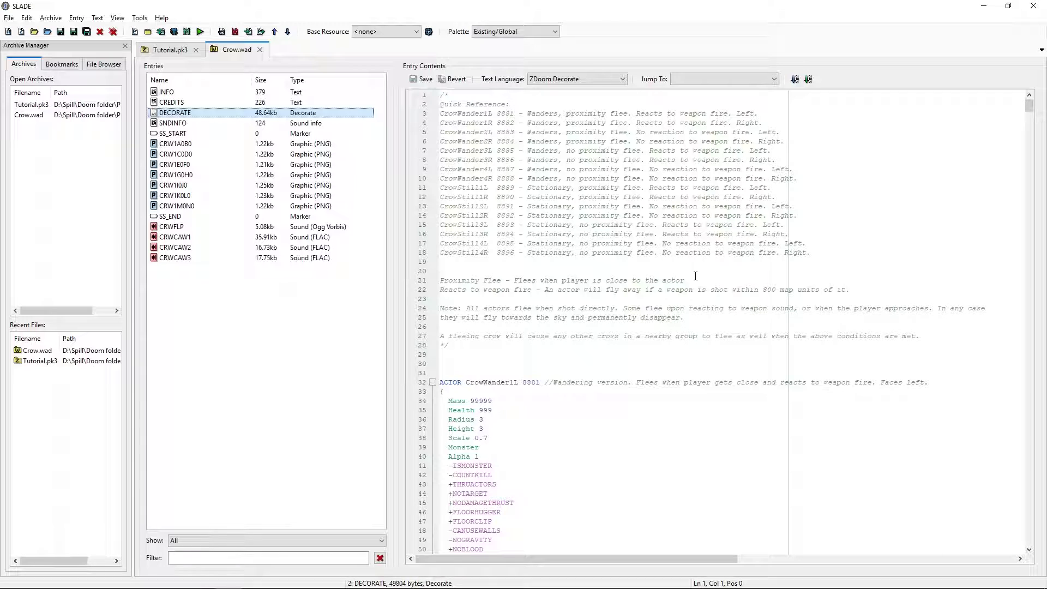
- Select all of the crow actor code in Crow.wad's DECORATE for copying
key(ctrl+a)
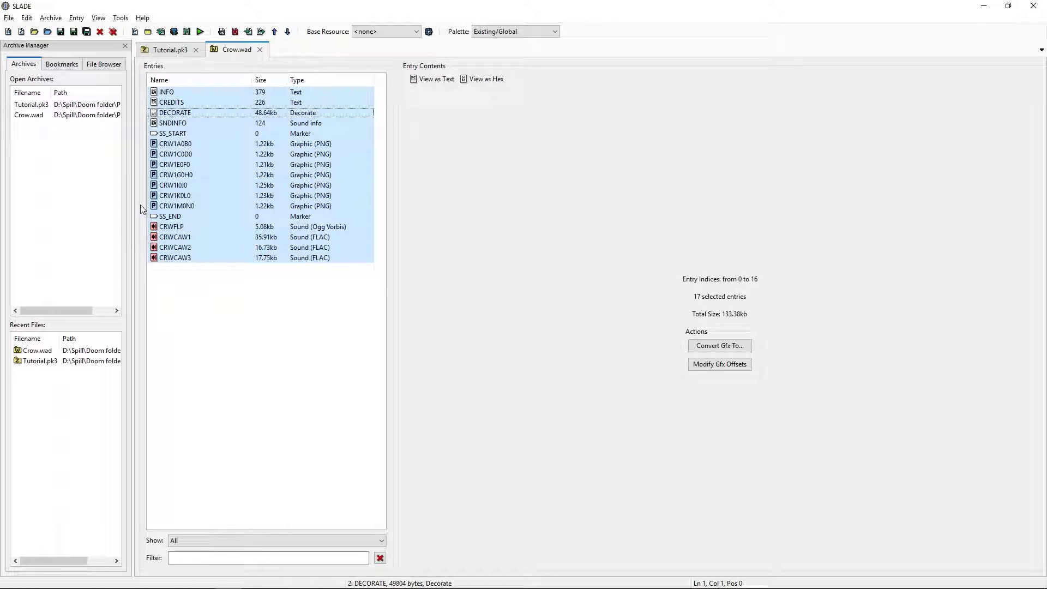
click(164, 114)
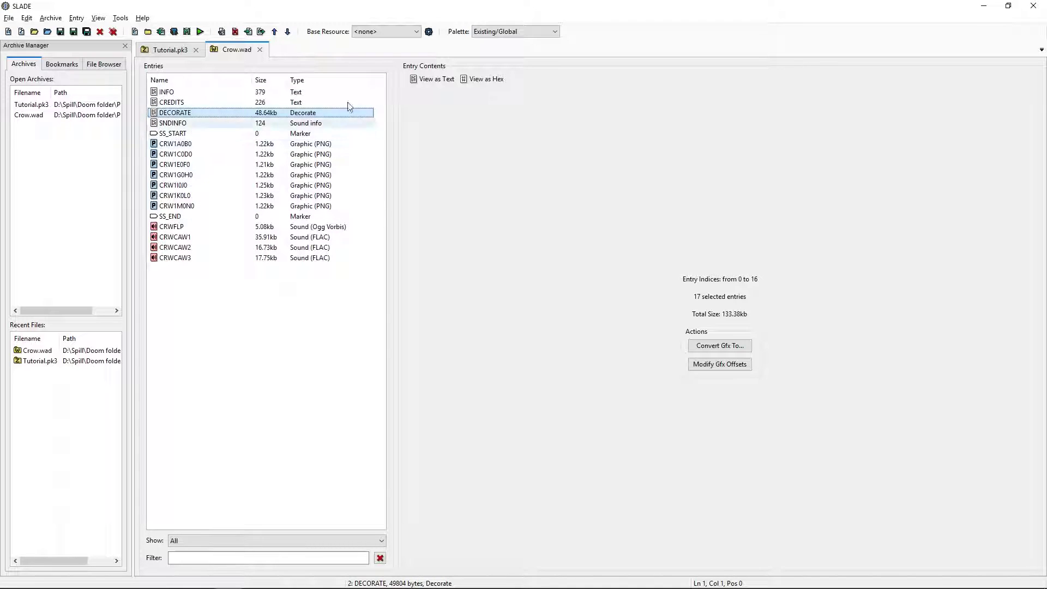
click(423, 80)
click(655, 391)
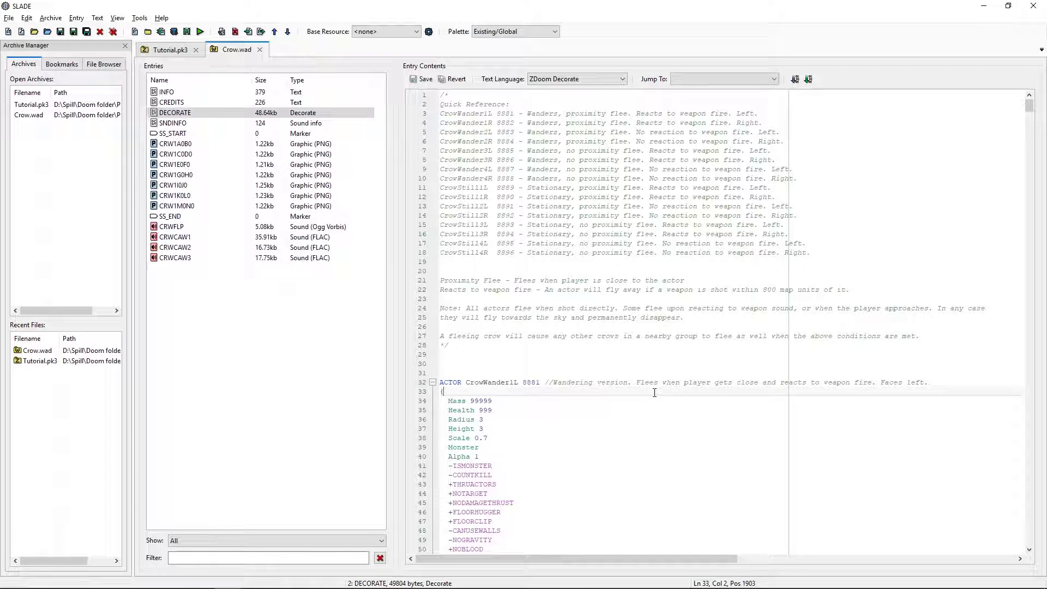
key(ctrl+a)
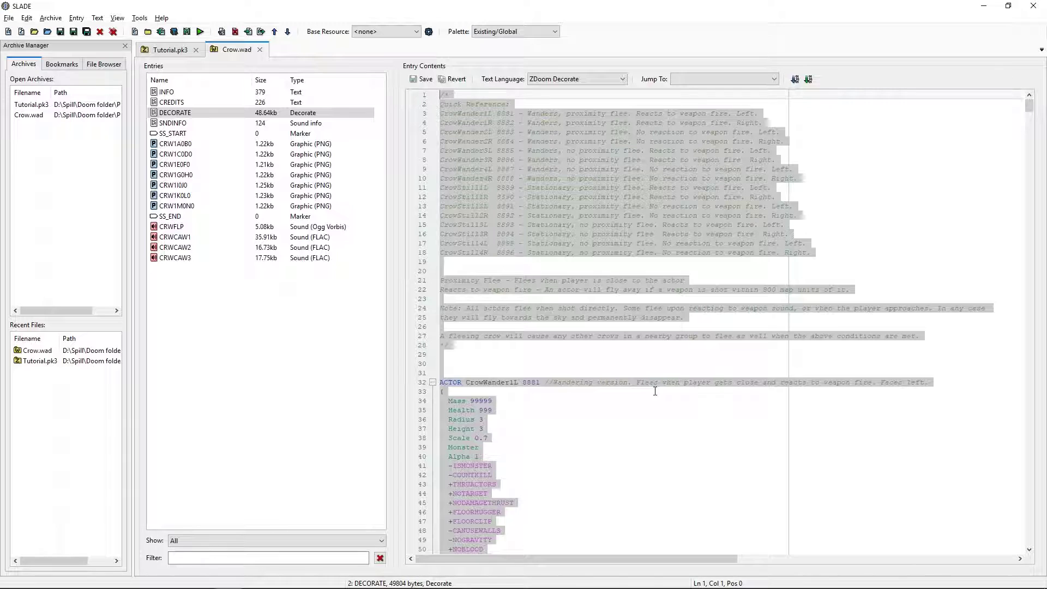
- Paste the crow code under a //Crows prop comment in Tutorial.pk3's DECORATE and save it
click(155, 52)
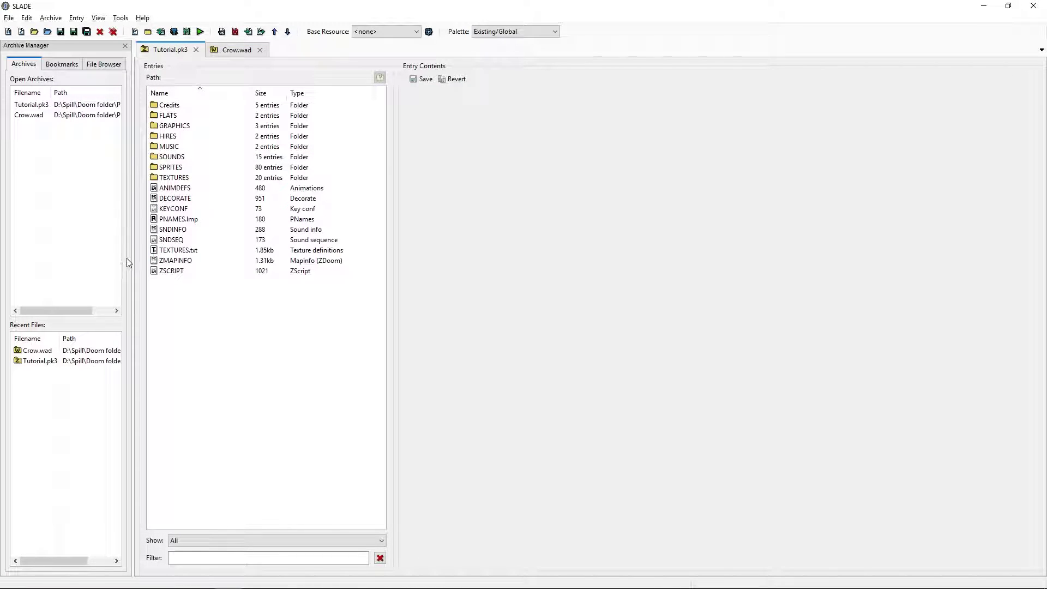
click(164, 199)
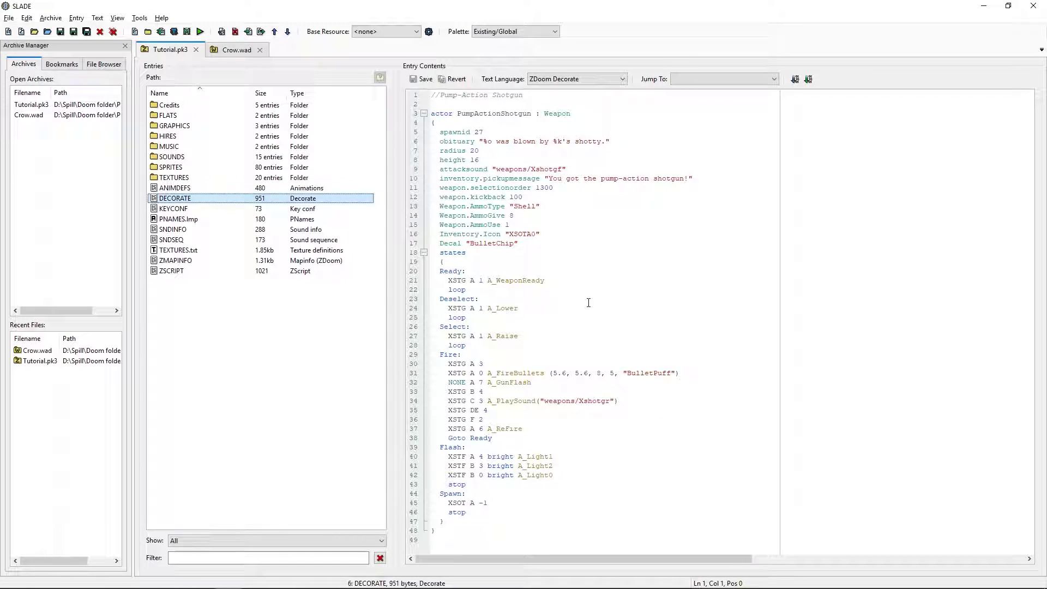
click(433, 541)
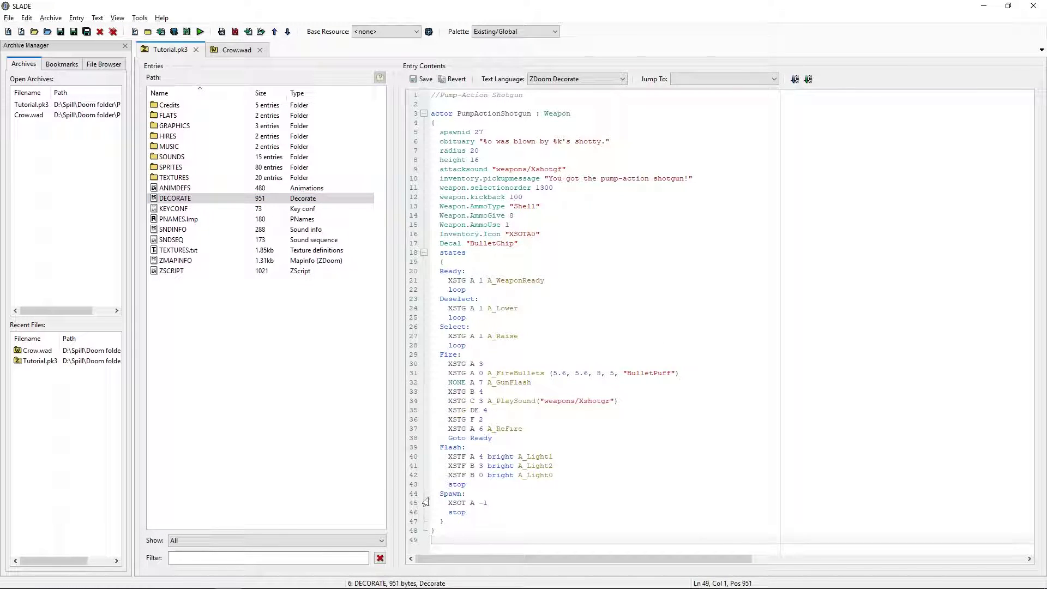
key(Return)
text(//)
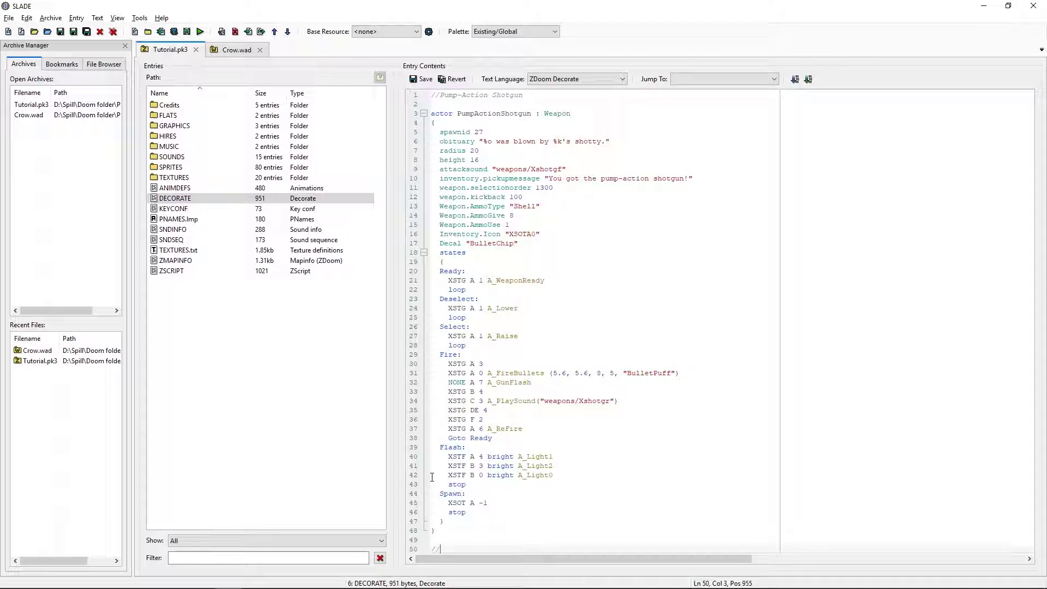
text(Crows)
text( prop)
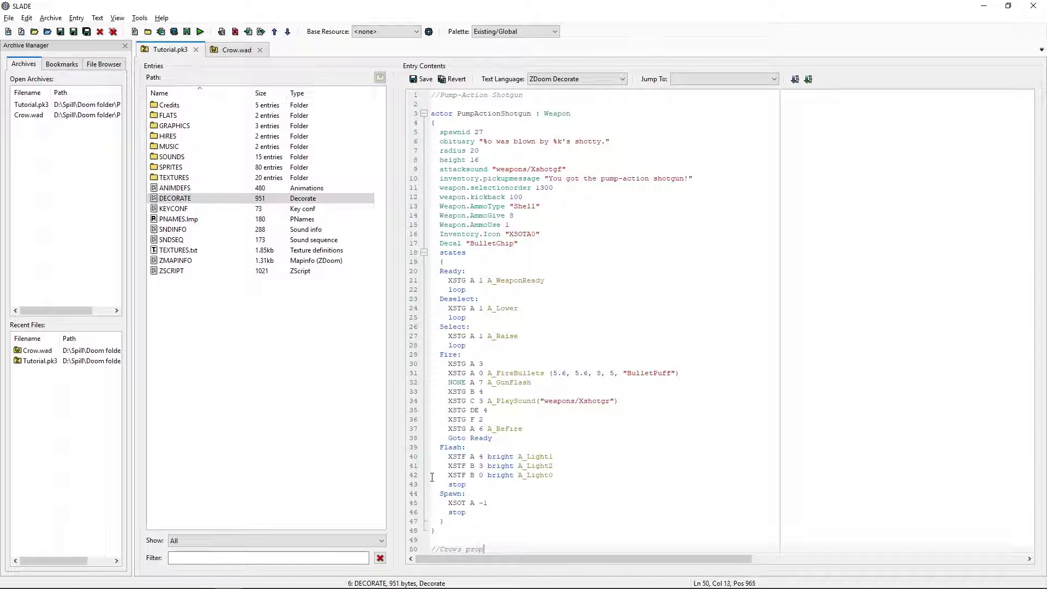
key(Return)
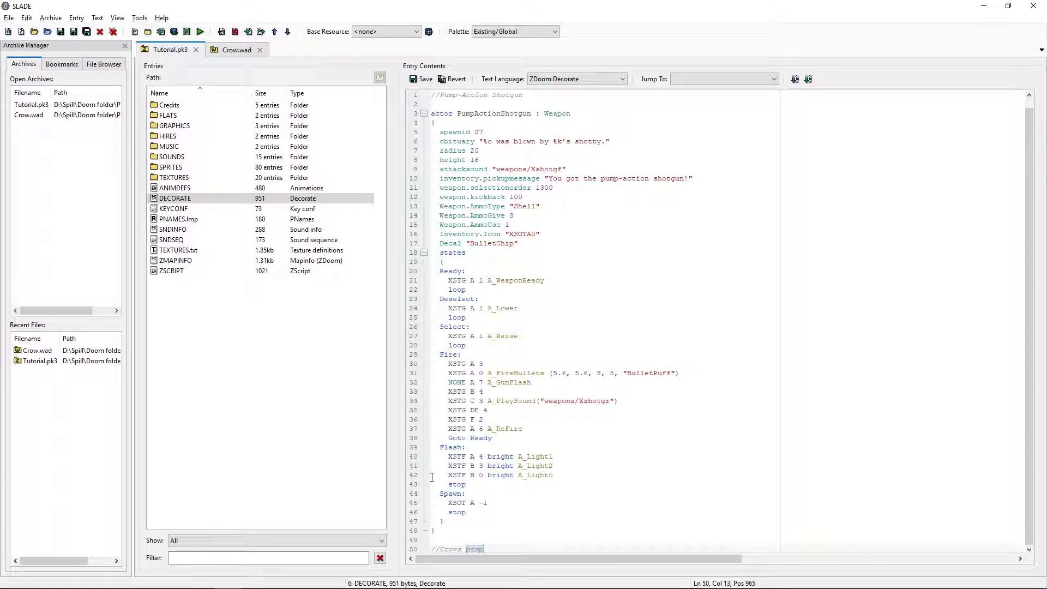
key(ctrl+v)
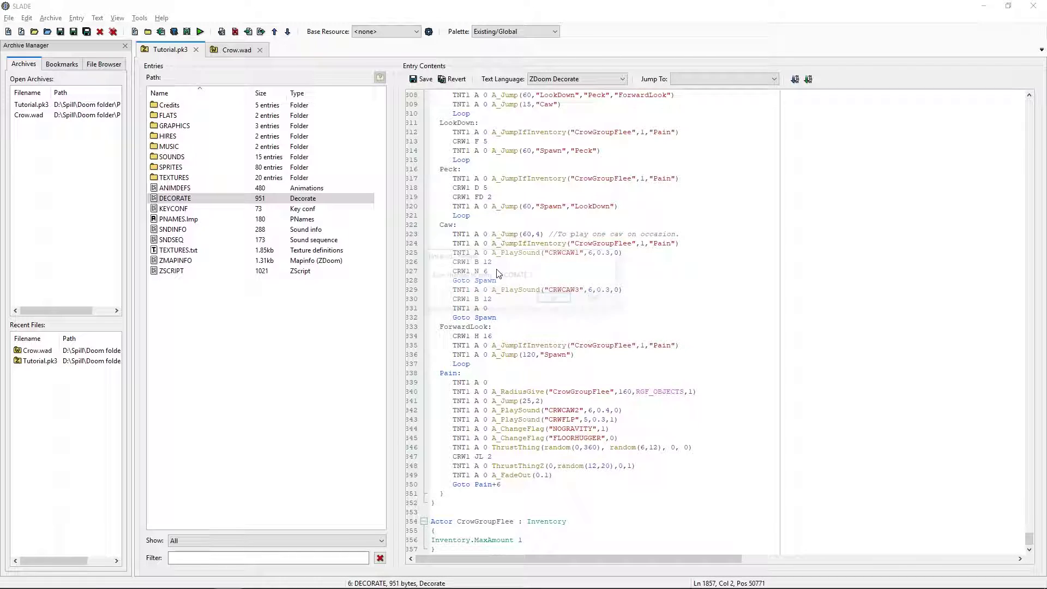
key(ctrl+s)
click(551, 301)
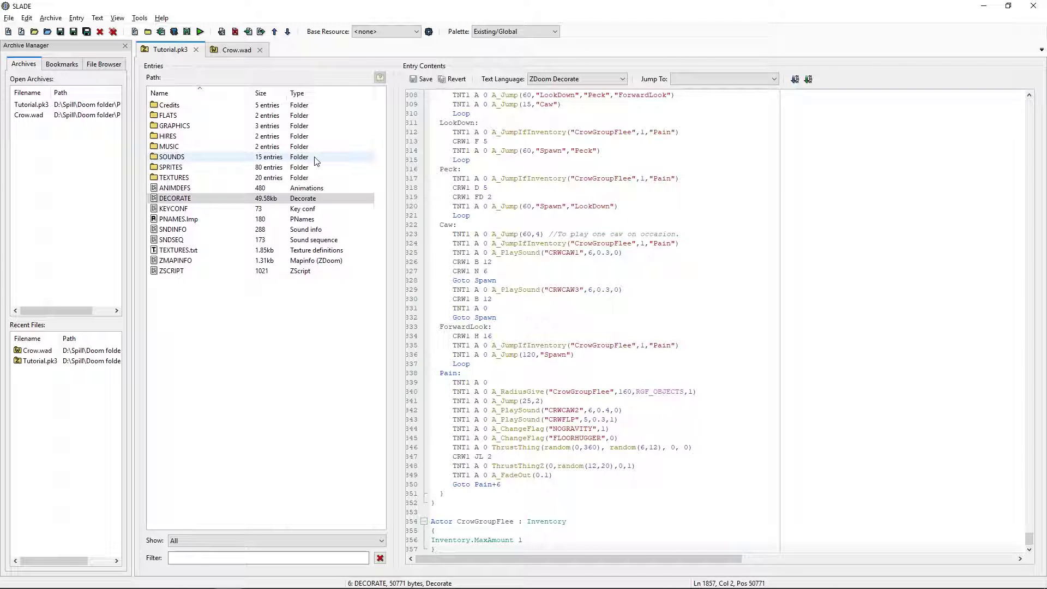
click(238, 47)
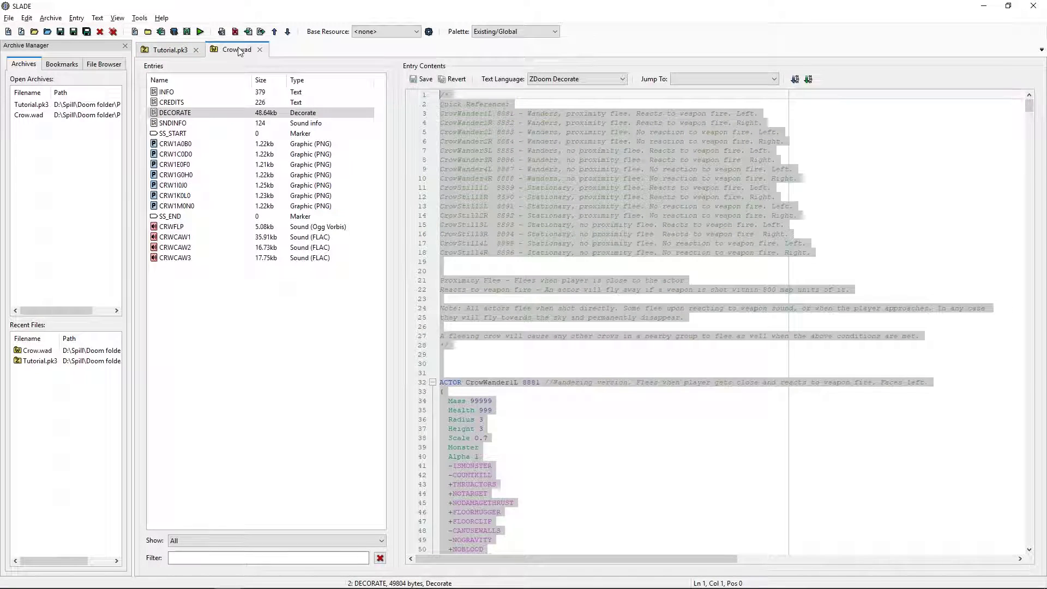
click(160, 123)
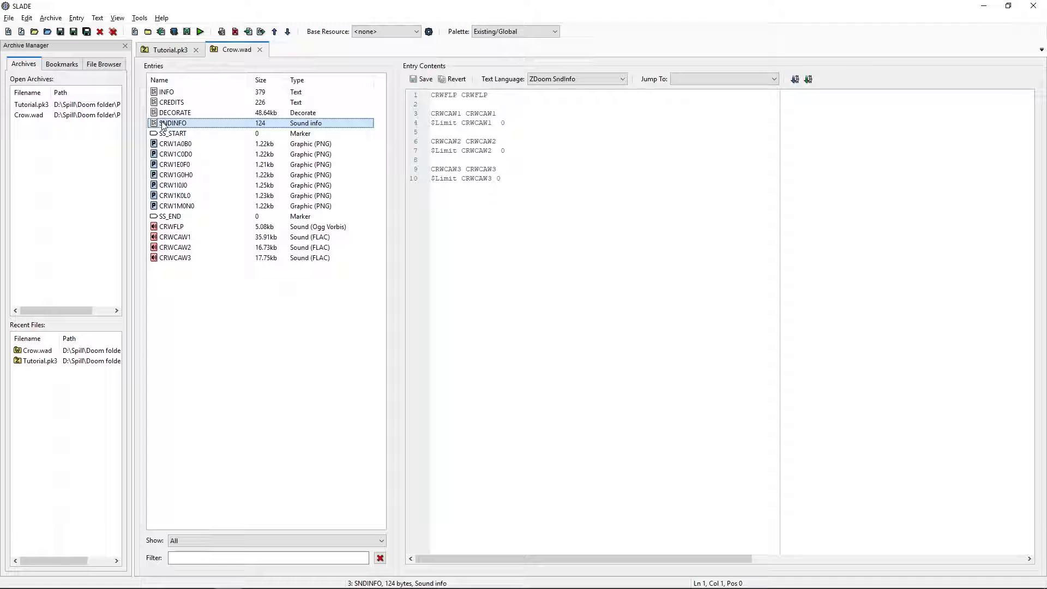
key(ctrl+a)
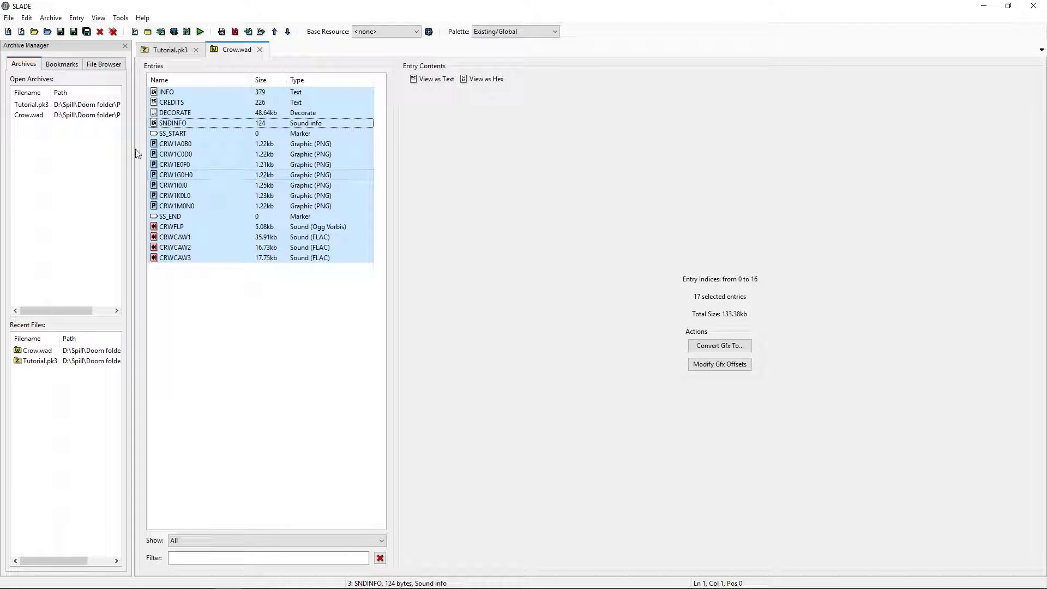
click(166, 125)
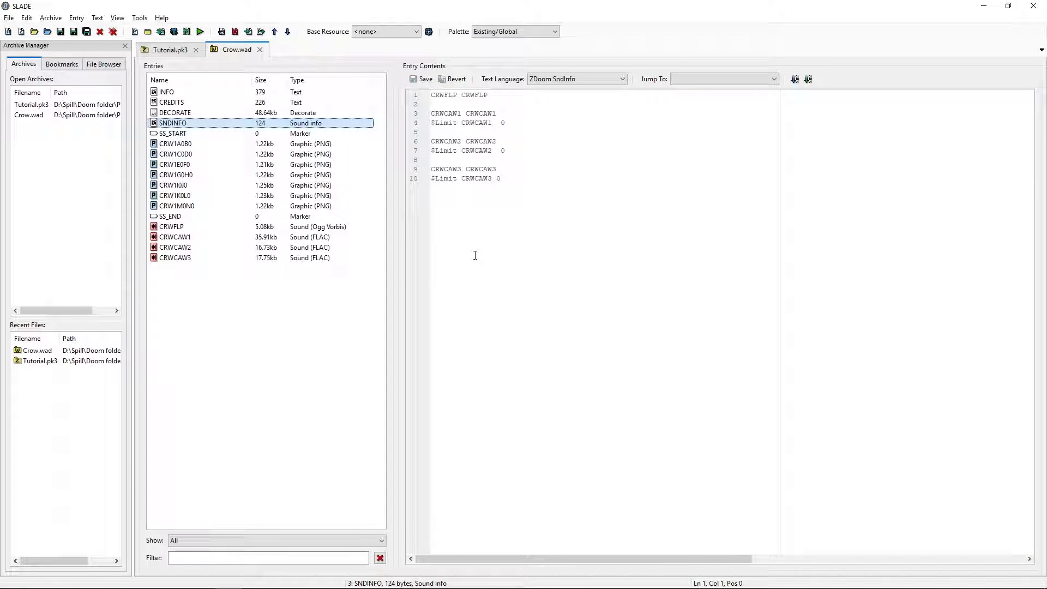
click(474, 255)
key(ctrl+a)
key(ctrl+c)
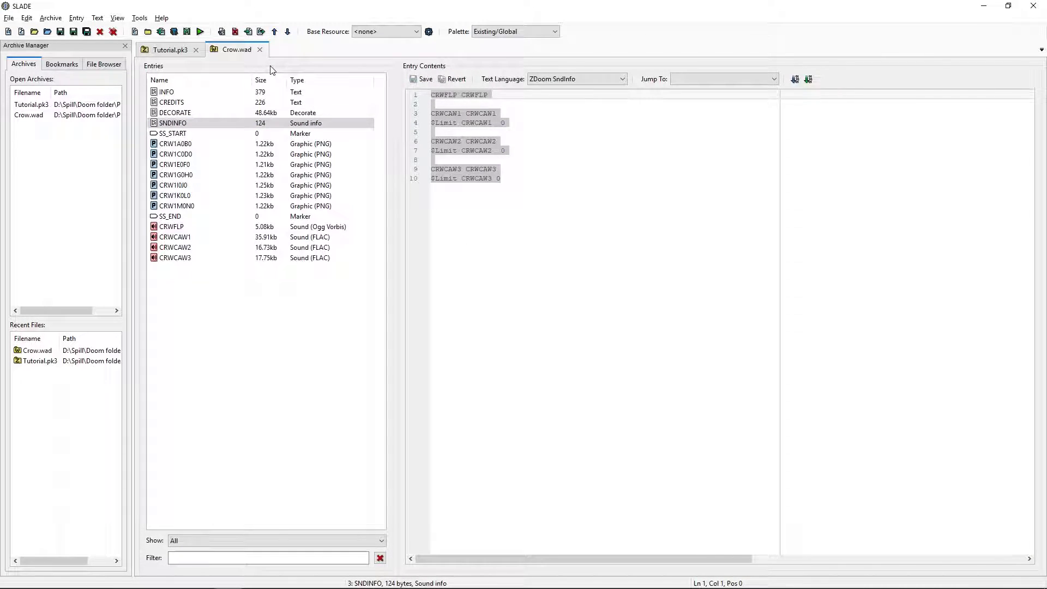
click(180, 51)
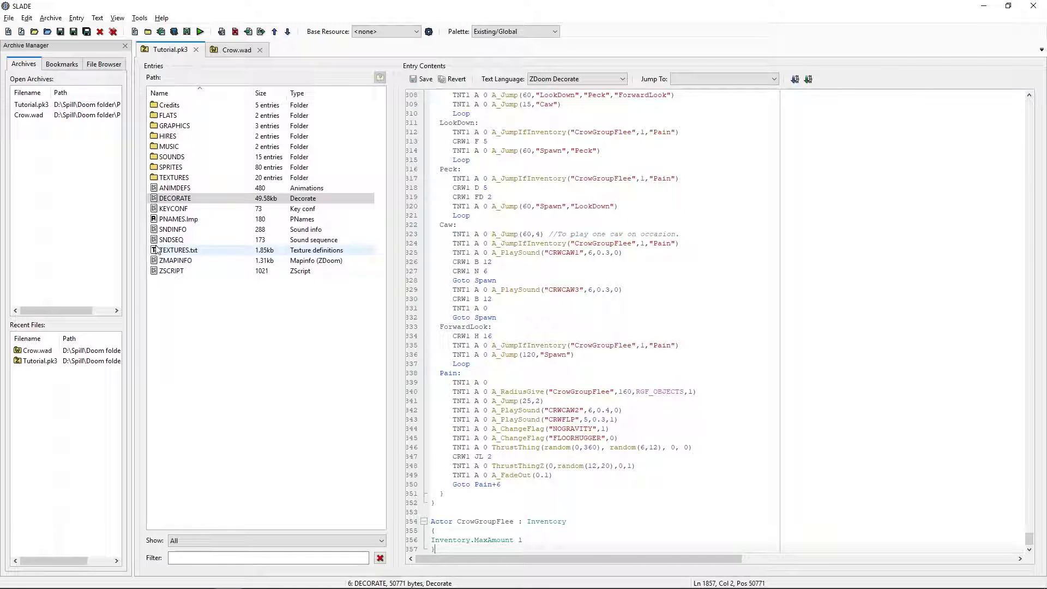
- Paste the crow flap and caw lines below a //Crow sound comment in SNDINFO, saving it
click(162, 231)
click(456, 322)
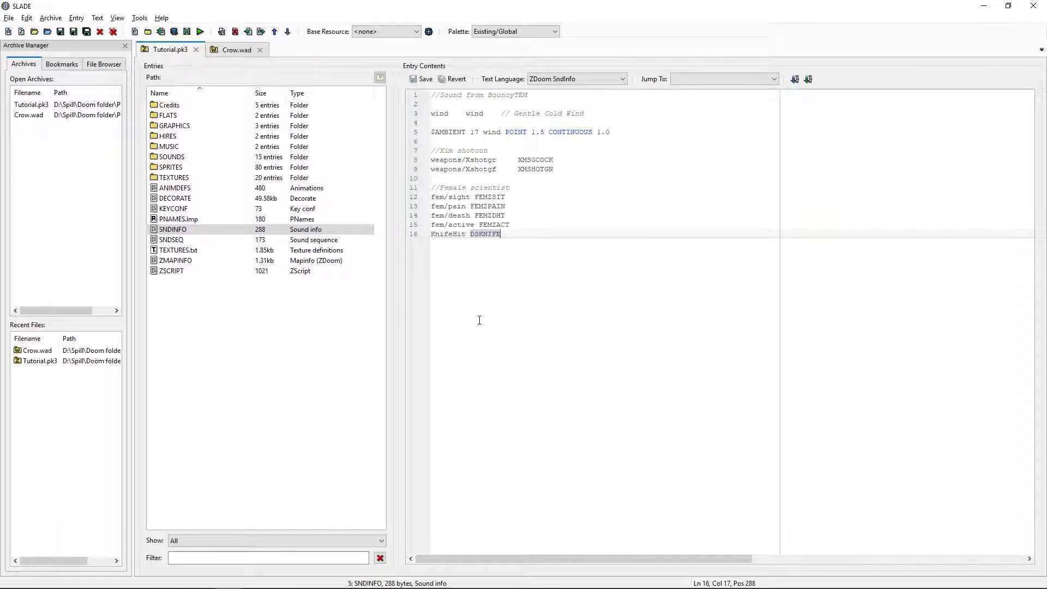
key(Return)
key(Return)
text(//)
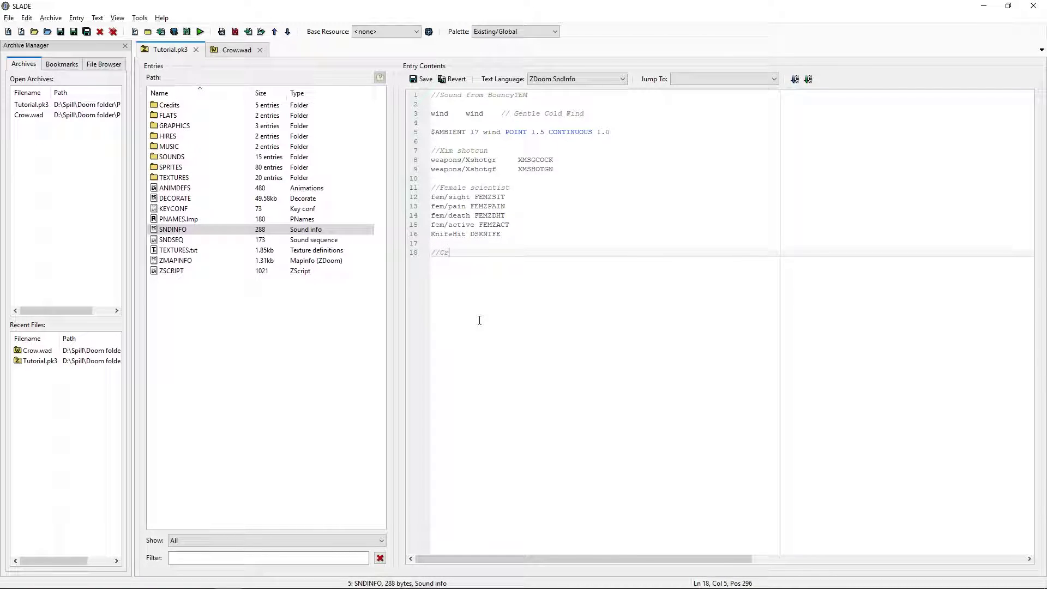
text(Crow sound)
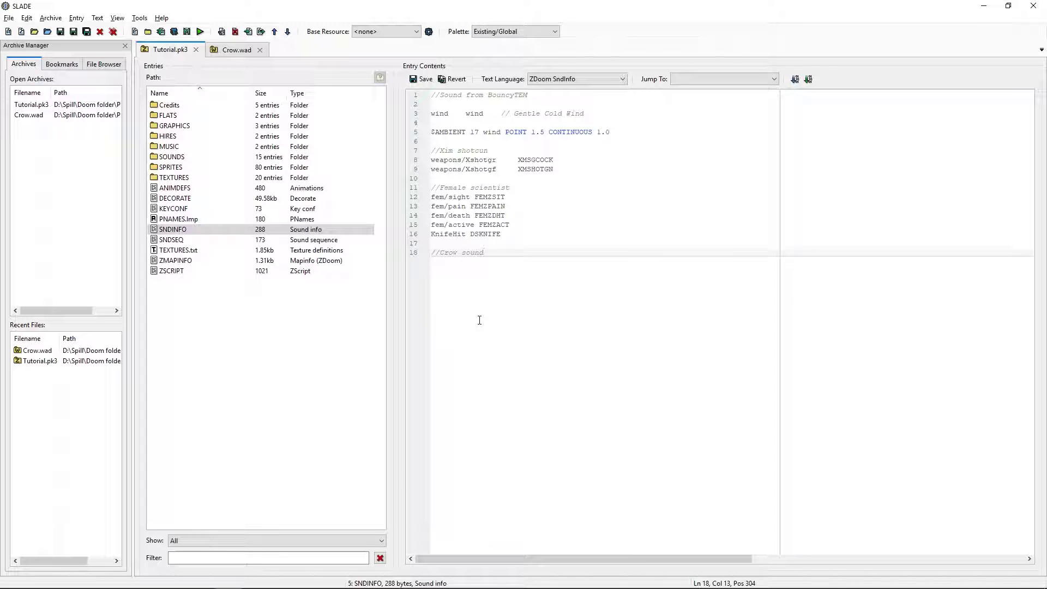
key(Return)
key(ctrl+v)
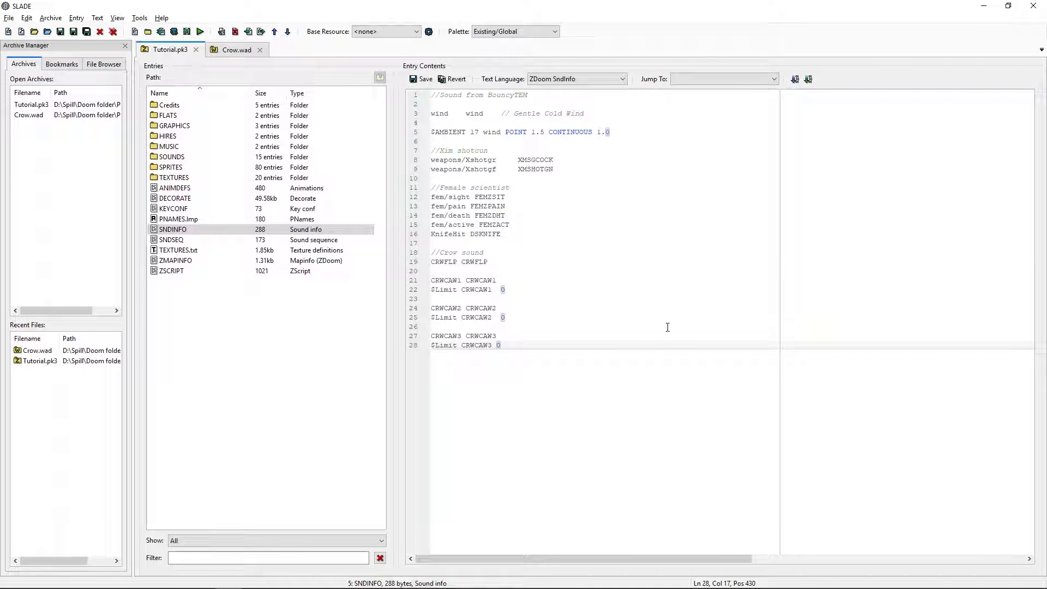
key(ctrl+s)
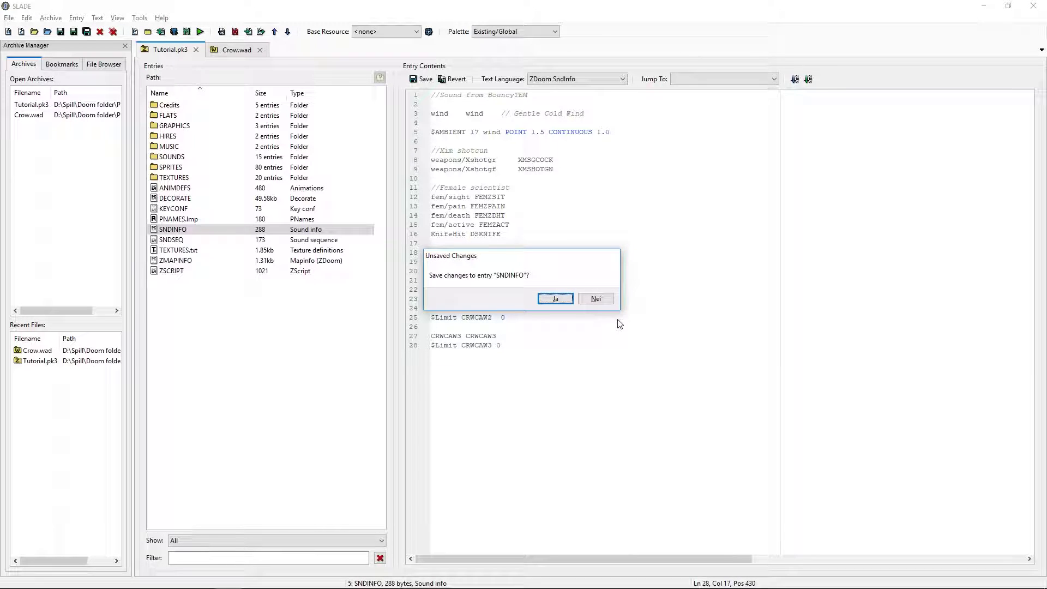
click(552, 300)
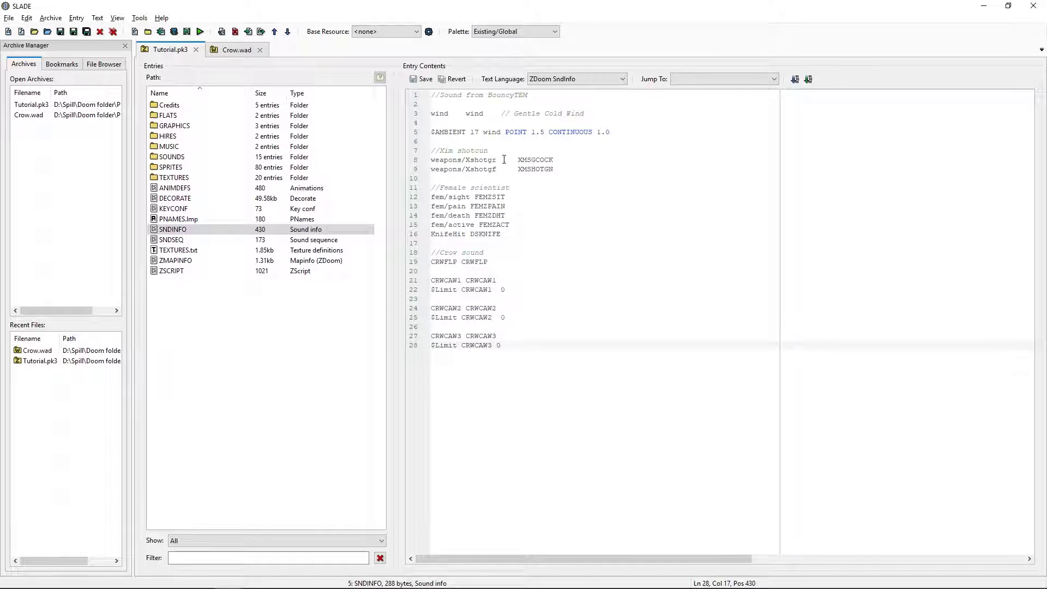
- Check Crow.wad's credits text, then open Tutorial.pk3's Credits folder and save the archive
click(226, 50)
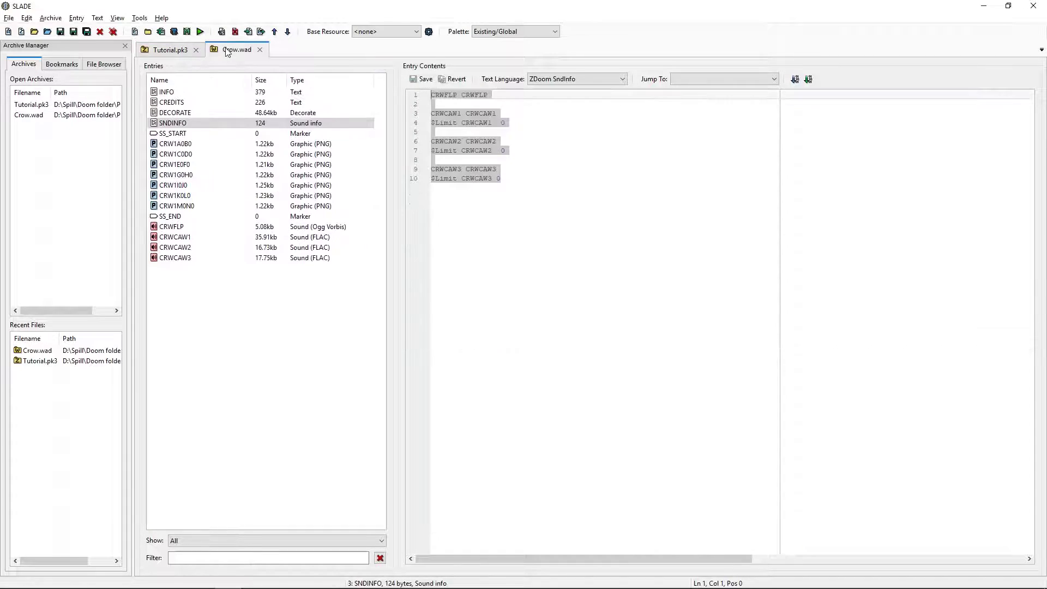
click(173, 106)
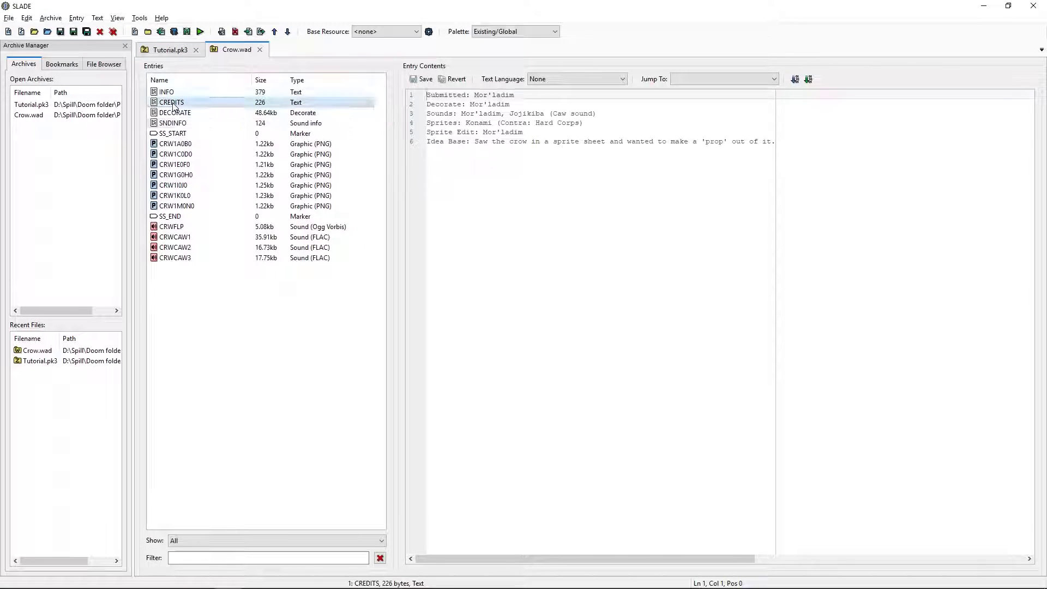
click(163, 52)
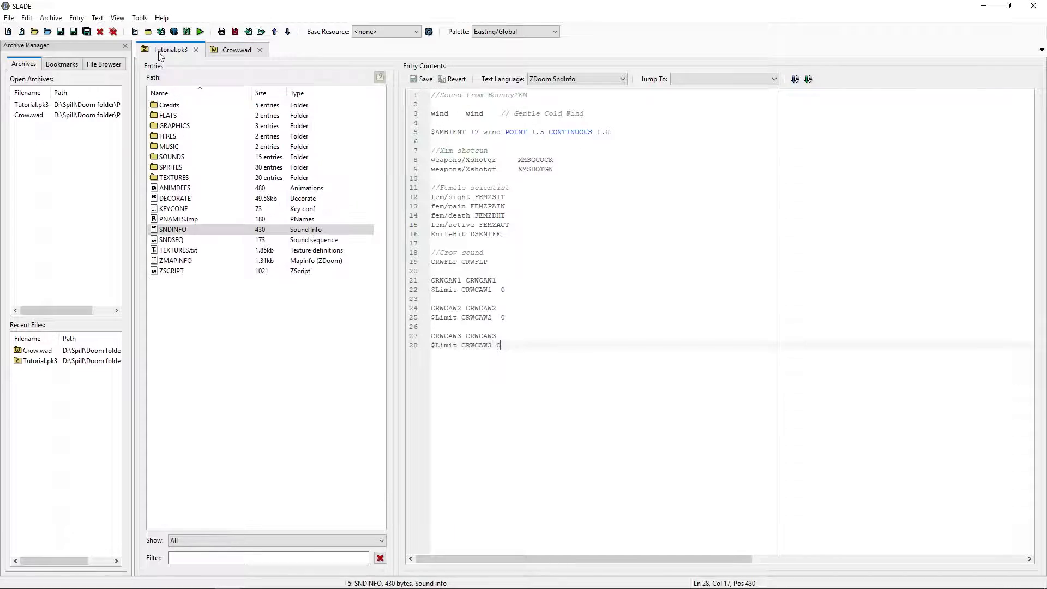
double_click(168, 105)
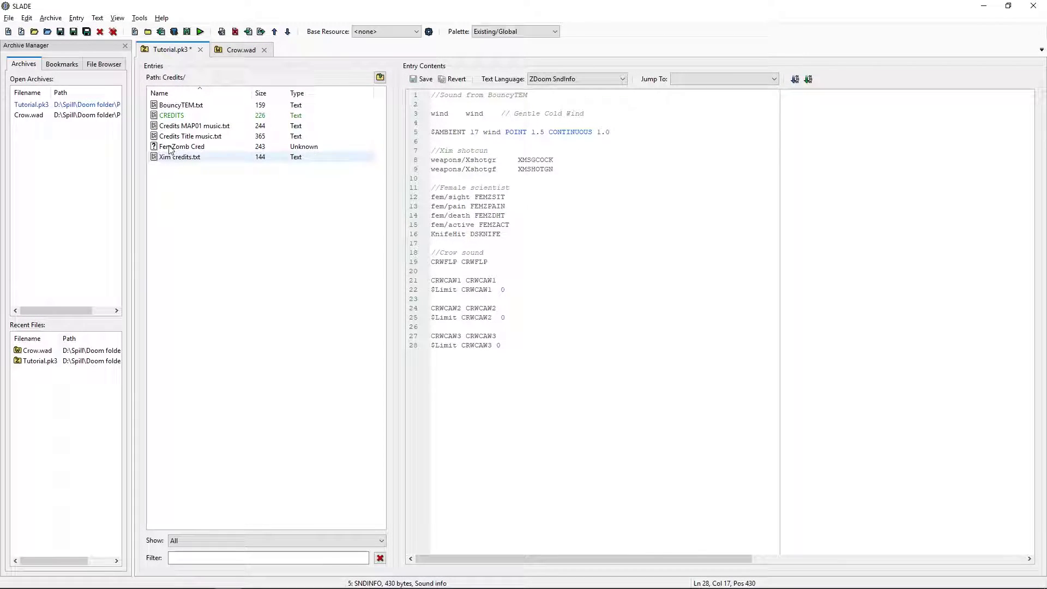
key(ctrl+s)
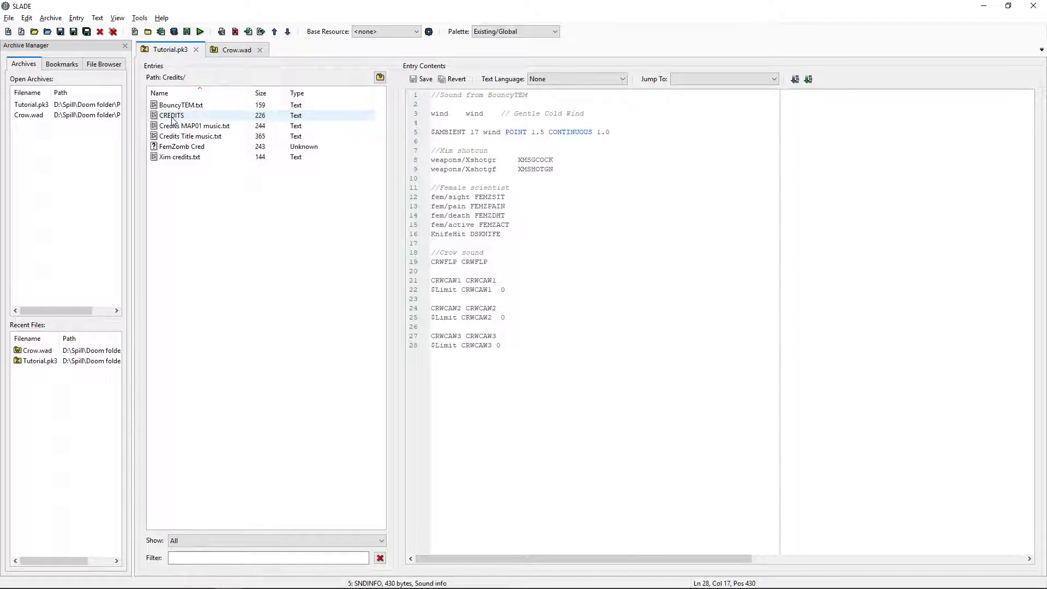
- Rename CREDITS to 'Crow CREDITS', save Tutorial.pk3, and go back to its root
click(173, 117)
click(173, 119)
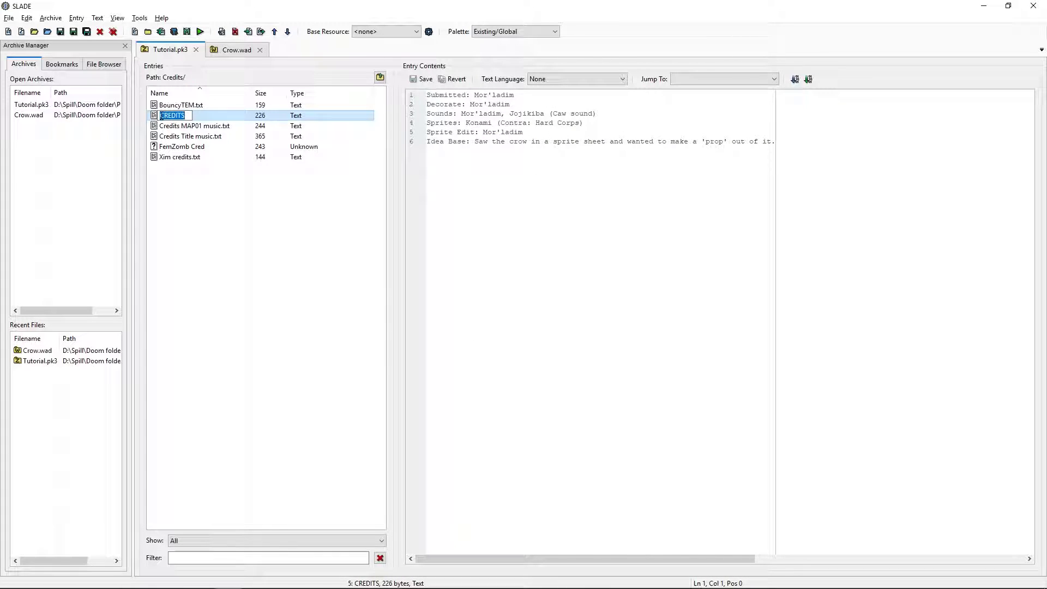
click(160, 116)
text(Cro)
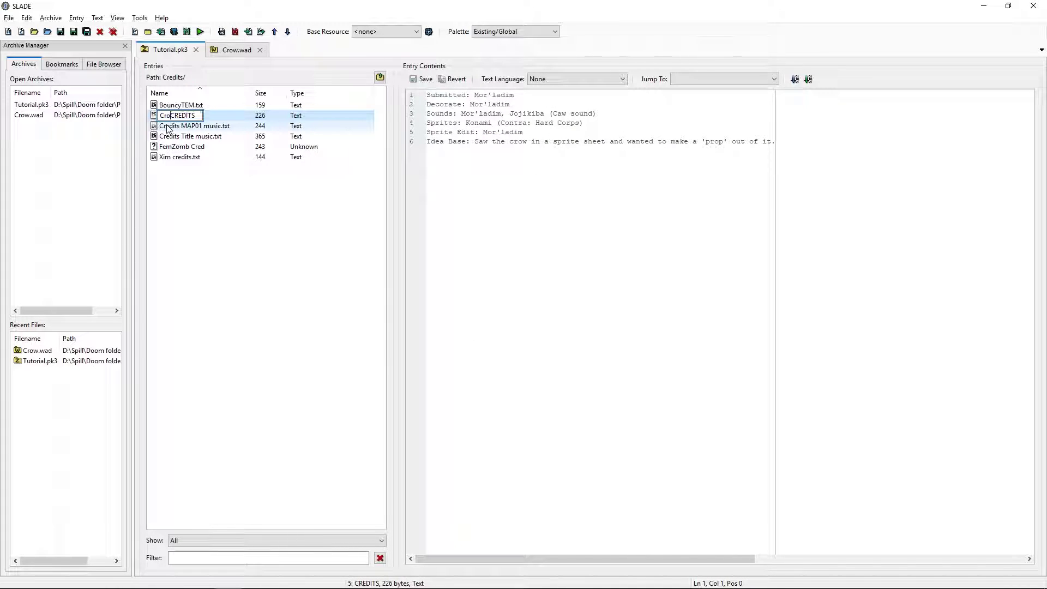
text(w)
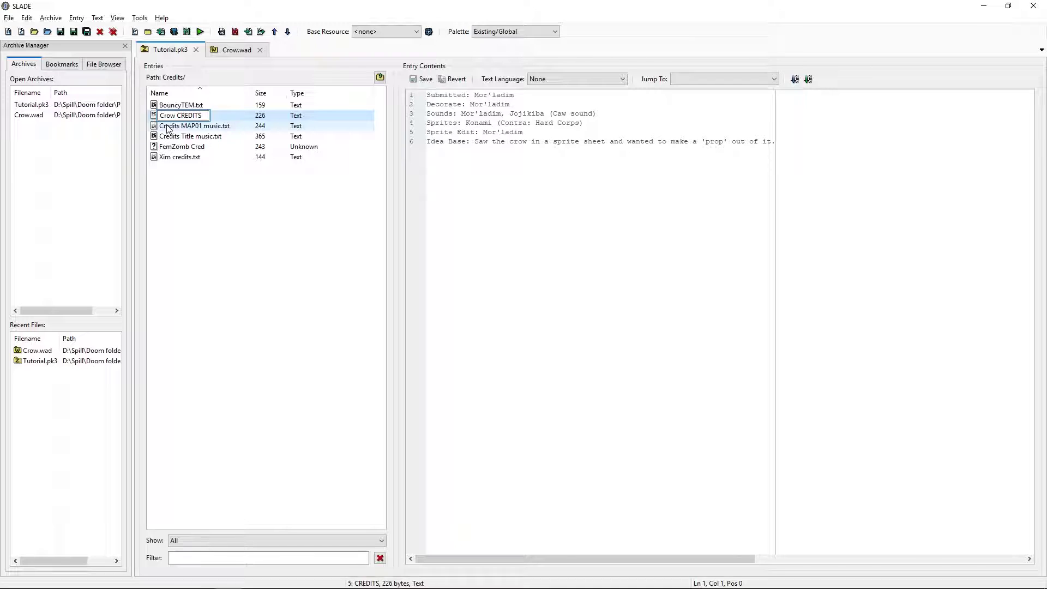
click(168, 127)
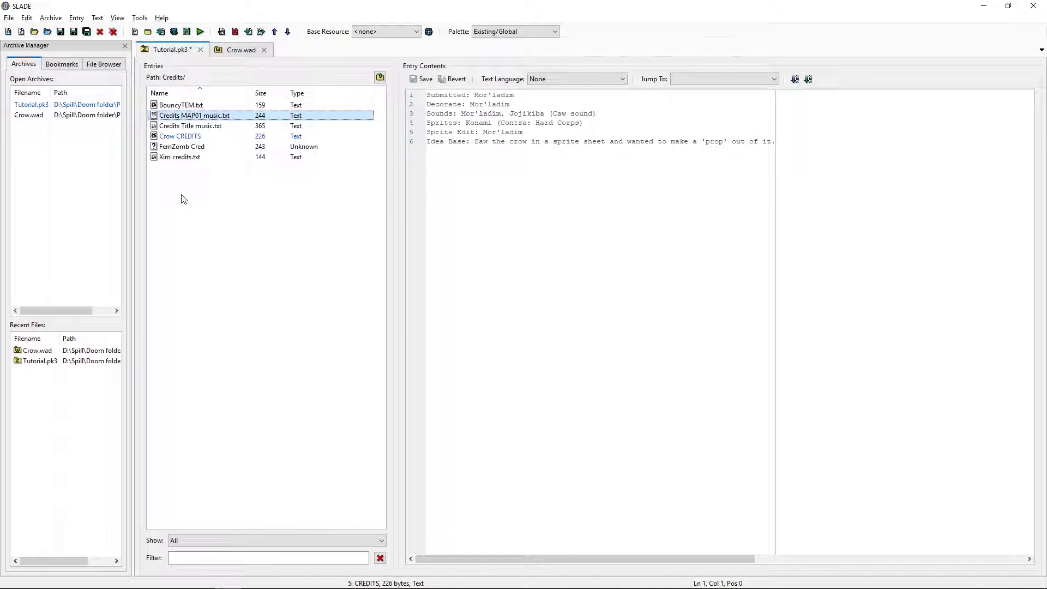
key(ctrl+s)
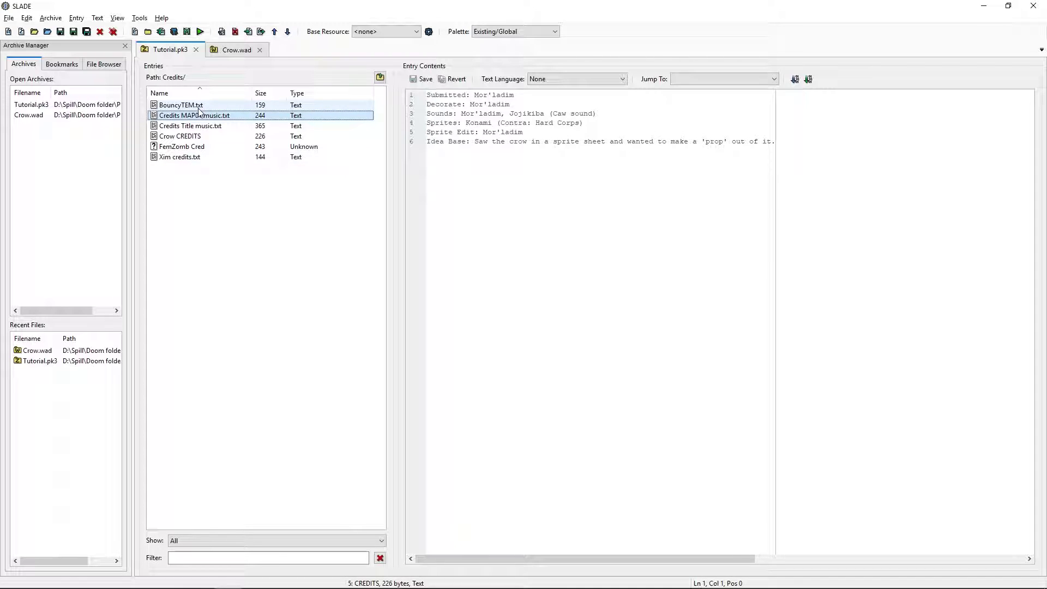
key(BackSpace)
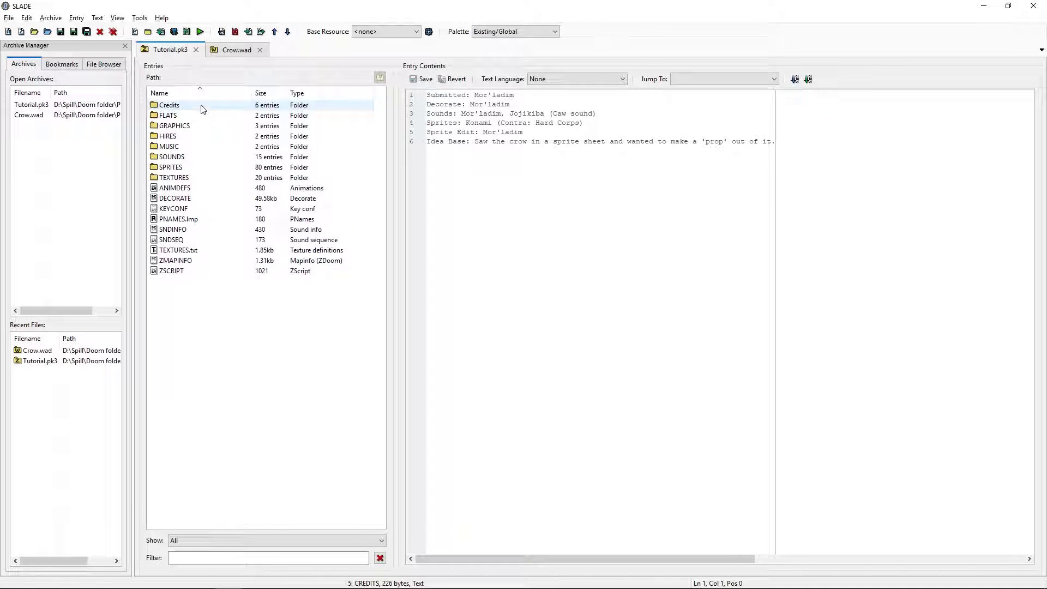
- Close the Crow.wad tab and reopen Tutorial.pk3's DECORATE script
click(260, 50)
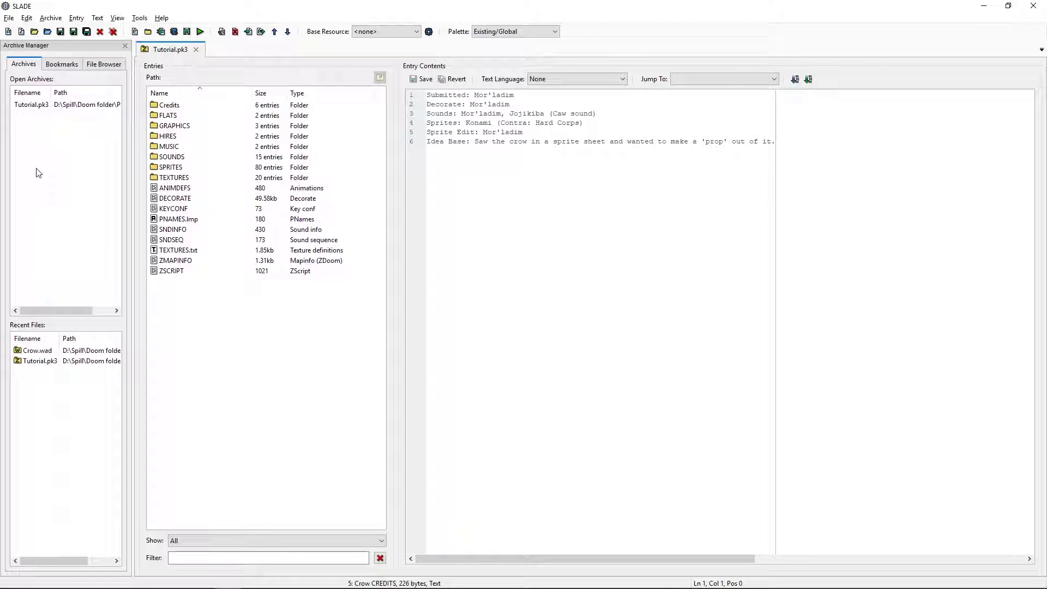
click(156, 199)
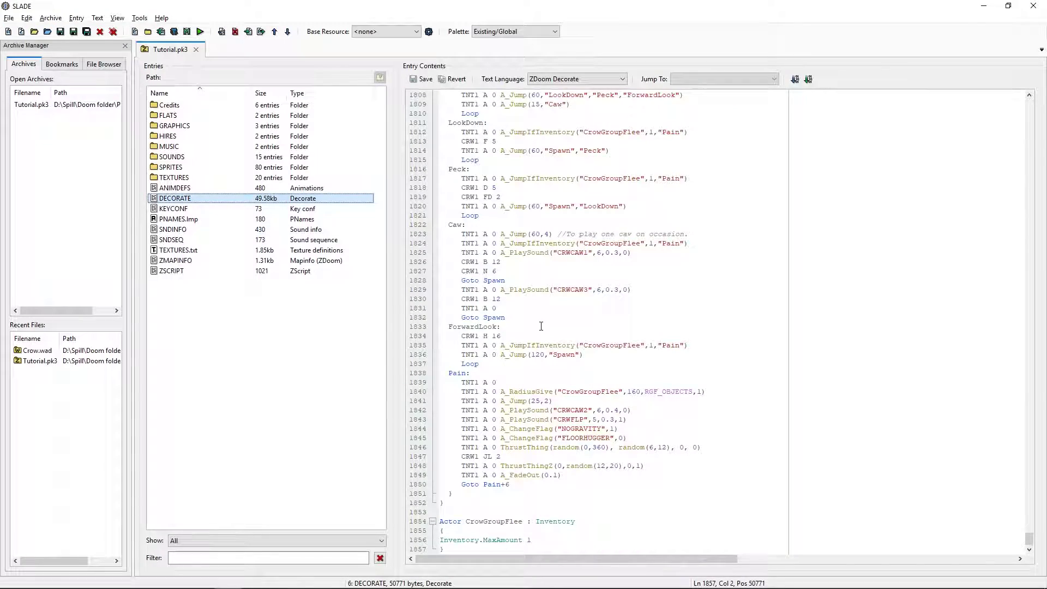
scroll(546, 325, up, 2)
scroll(545, 325, up, 6)
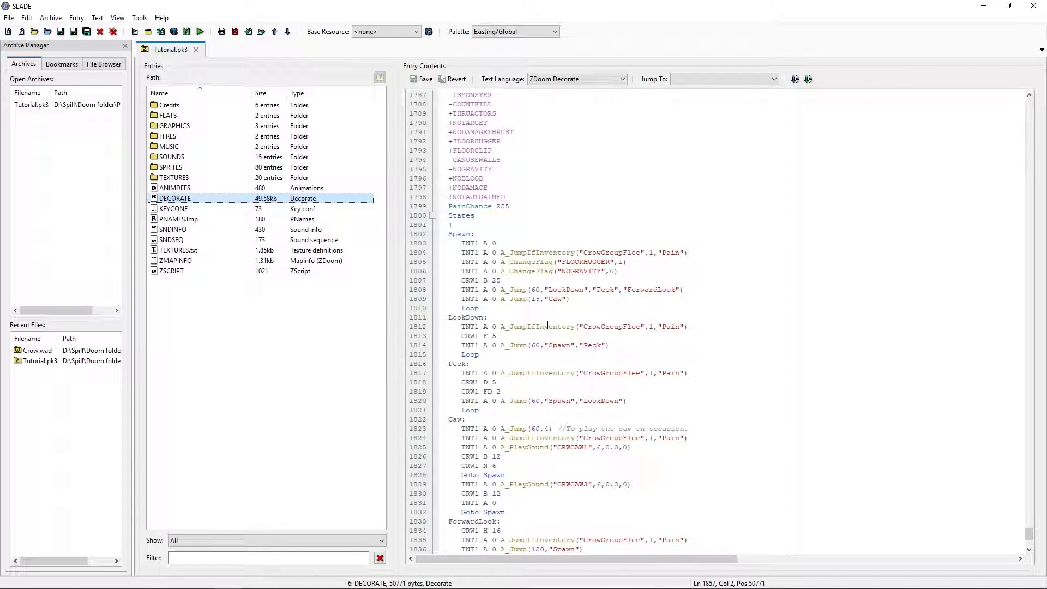
scroll(546, 326, up, 6)
scroll(547, 323, up, 6)
scroll(547, 320, up, 6)
scroll(546, 320, up, 9)
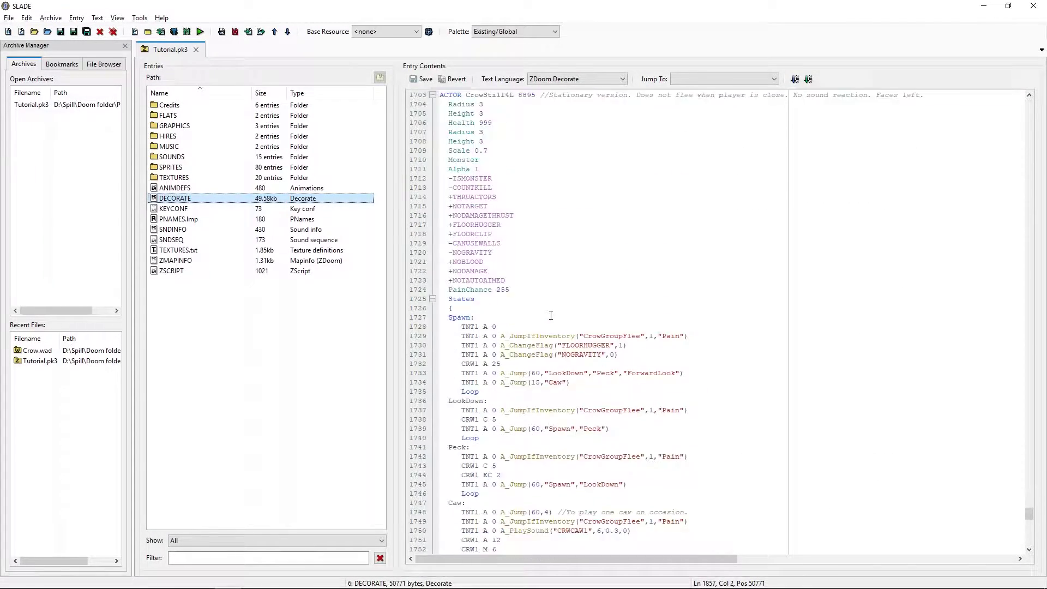
scroll(549, 319, up, 4)
scroll(556, 316, up, 7)
scroll(555, 316, up, 8)
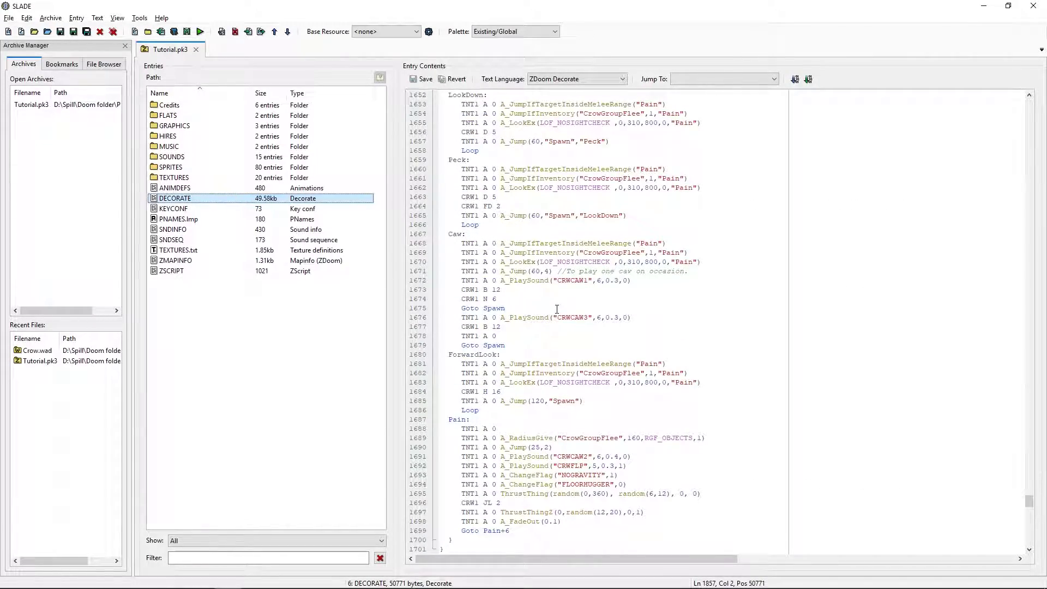
scroll(554, 311, up, 5)
scroll(554, 308, up, 6)
scroll(554, 307, up, 11)
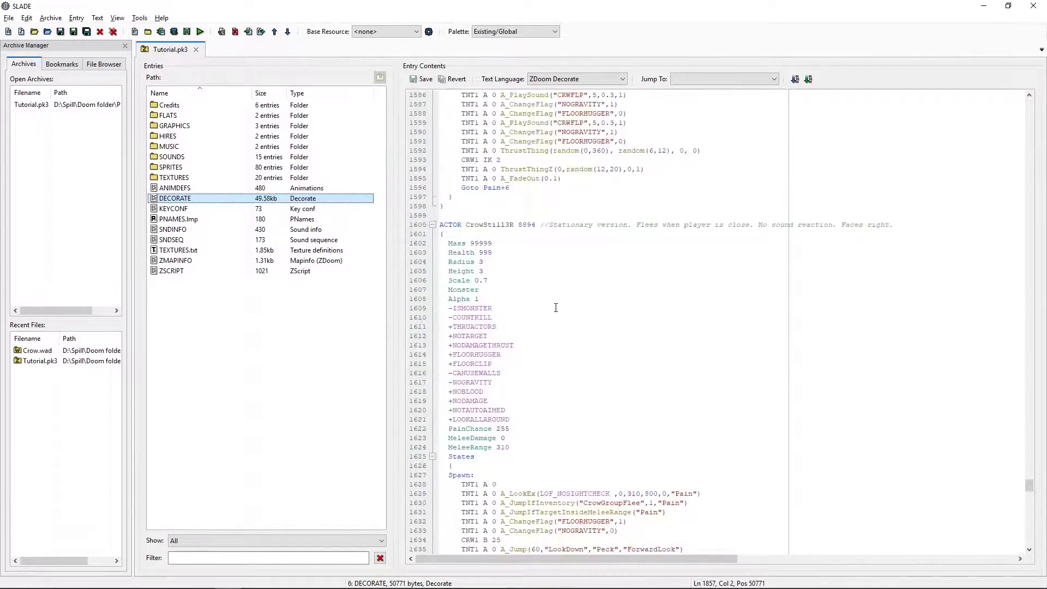
scroll(556, 306, up, 7)
scroll(559, 305, up, 12)
scroll(561, 303, up, 6)
scroll(561, 303, up, 10)
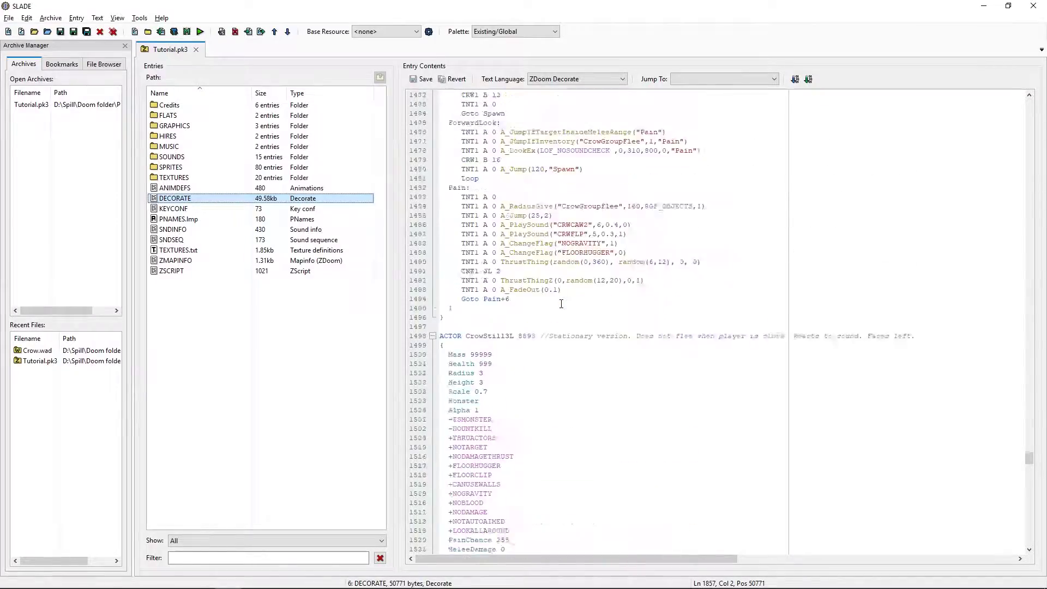
scroll(561, 305, up, 9)
scroll(562, 305, up, 9)
scroll(562, 307, up, 9)
scroll(561, 307, up, 9)
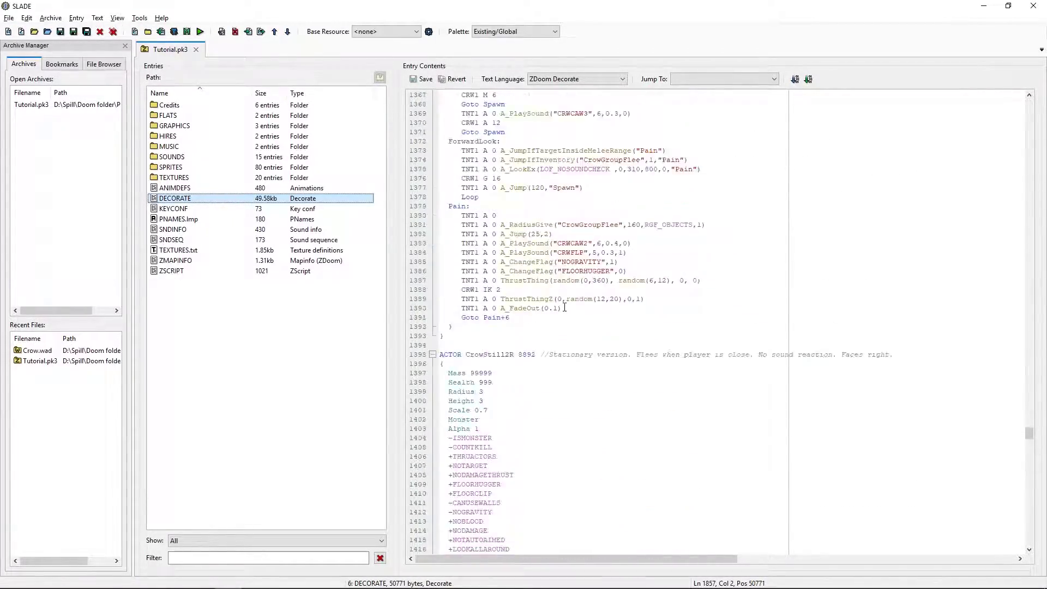
scroll(563, 306, up, 9)
scroll(563, 306, up, 8)
scroll(563, 305, up, 5)
scroll(563, 305, up, 15)
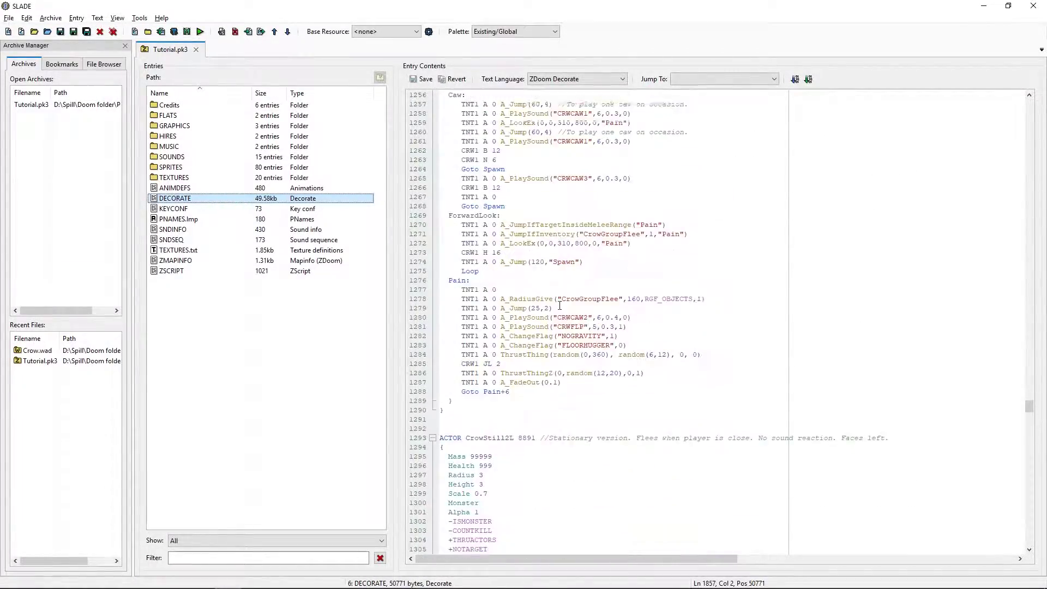
scroll(559, 304, up, 6)
drag(1028, 403, 1029, 100)
scroll(753, 367, down, 6)
scroll(757, 362, down, 4)
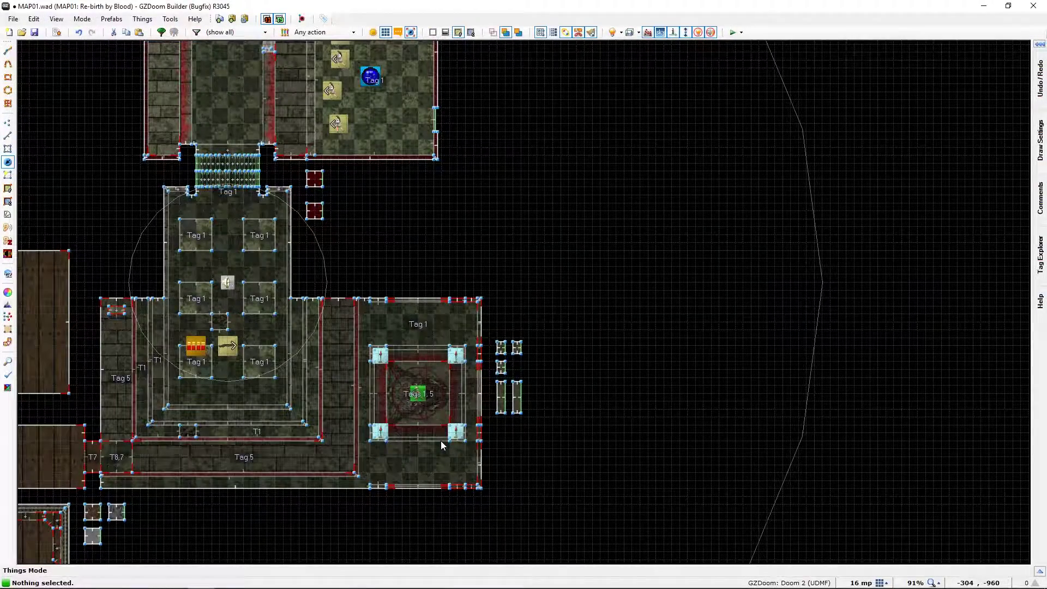
- Confirm MAP01's Map Options and pan the view to the room above the stairs
key(F2)
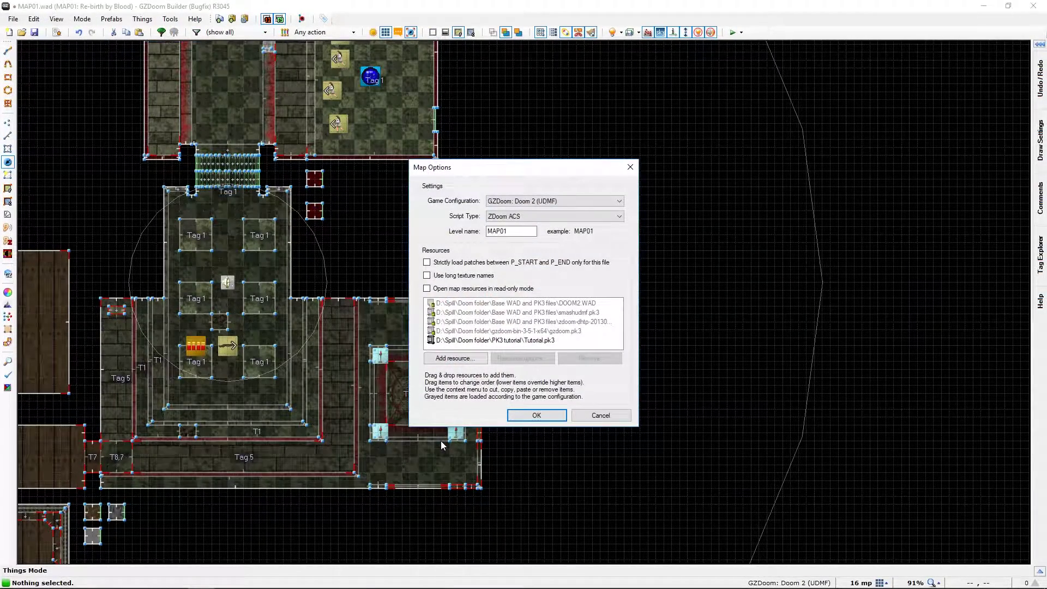
click(539, 416)
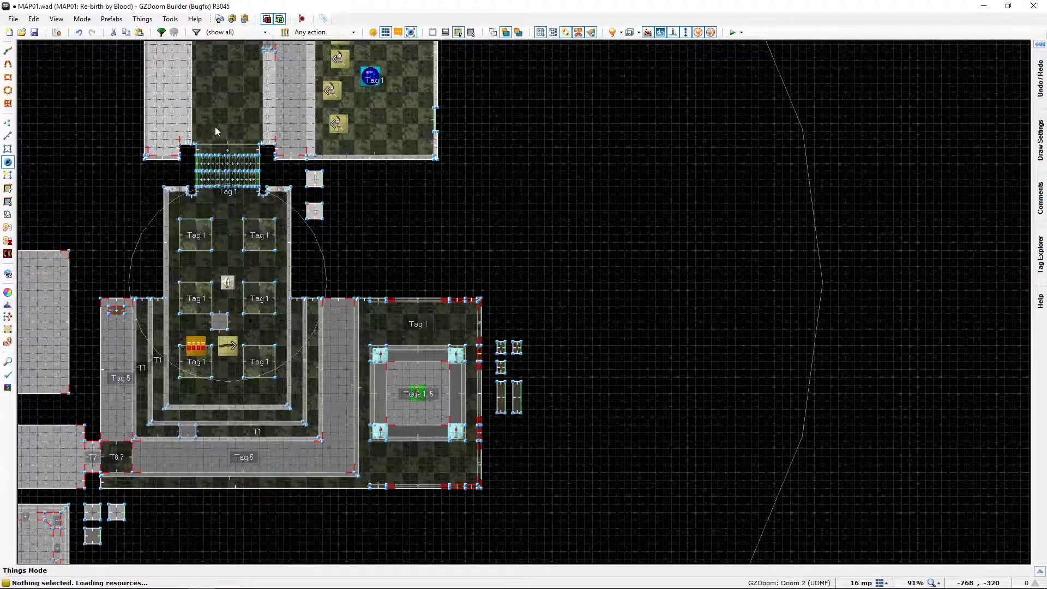
mouse_move(233, 96)
middle_down()
mouse_move(279, 217)
mouse_move(289, 417)
middle_up()
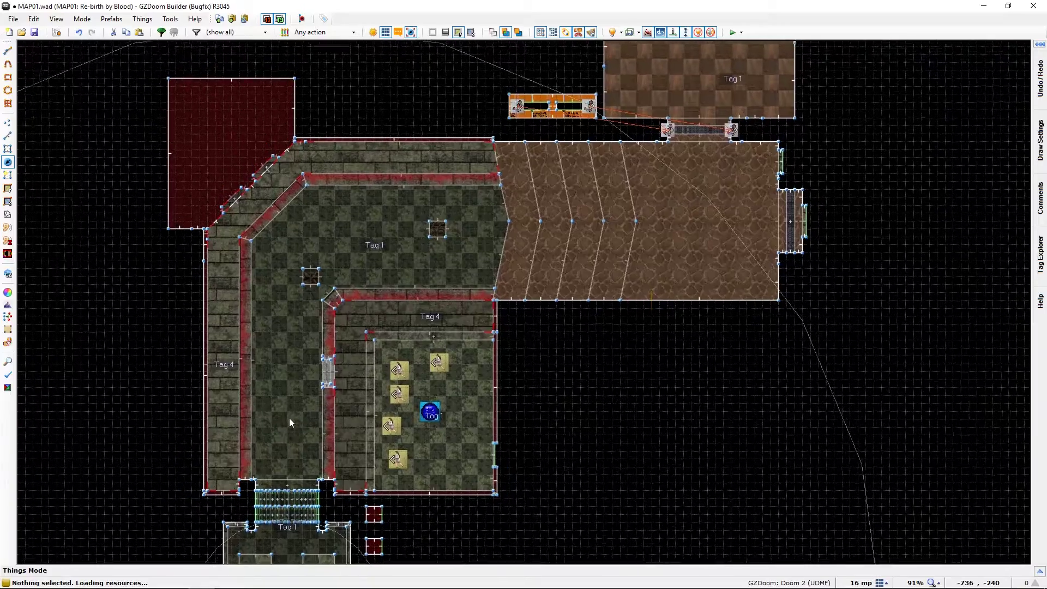
middle_drag(288, 373, 328, 331)
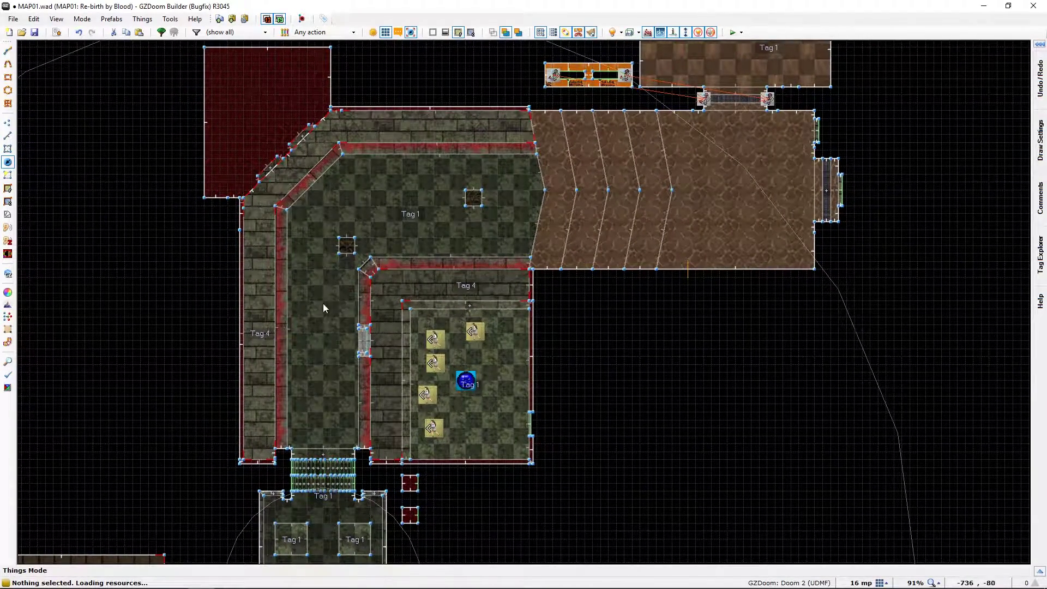
- Insert a thing in the upper-left corridor and make it a CrowWander1L crow (type 8881)
key(Insert)
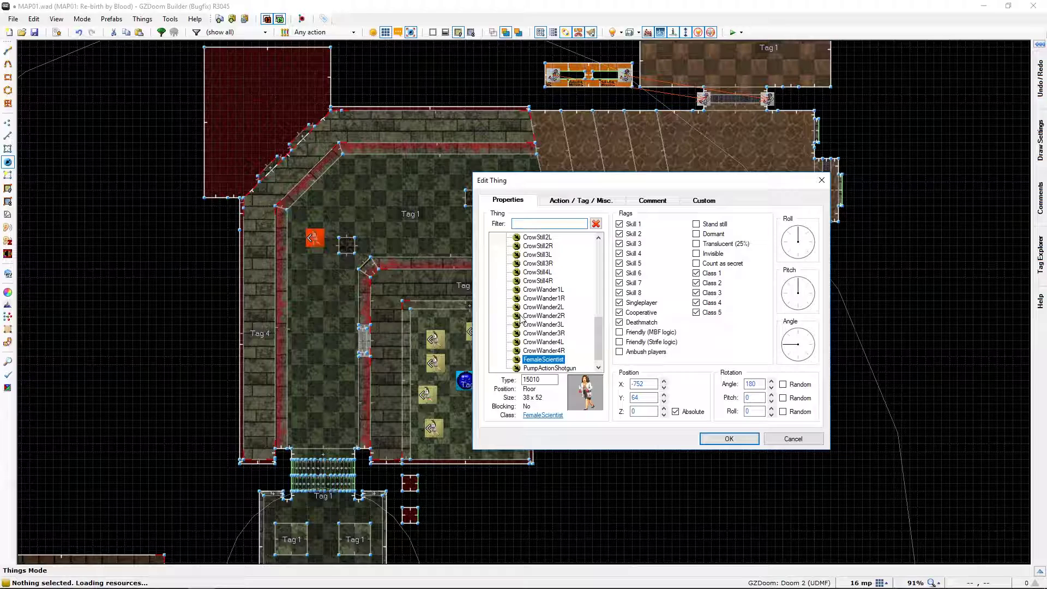
scroll(522, 320, up, 3)
scroll(517, 306, down, 2)
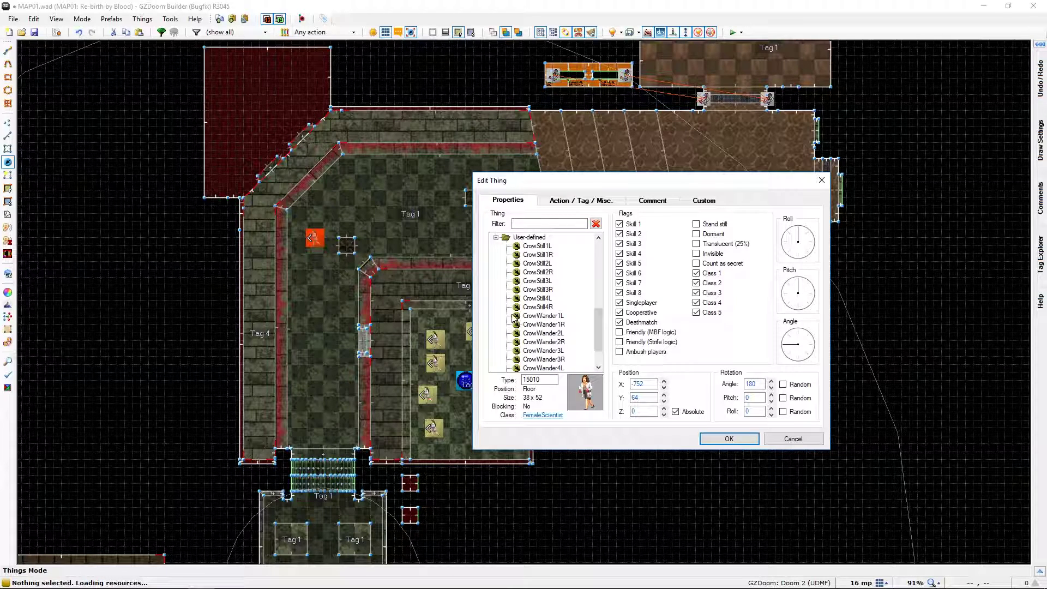
scroll(509, 287, up, 1)
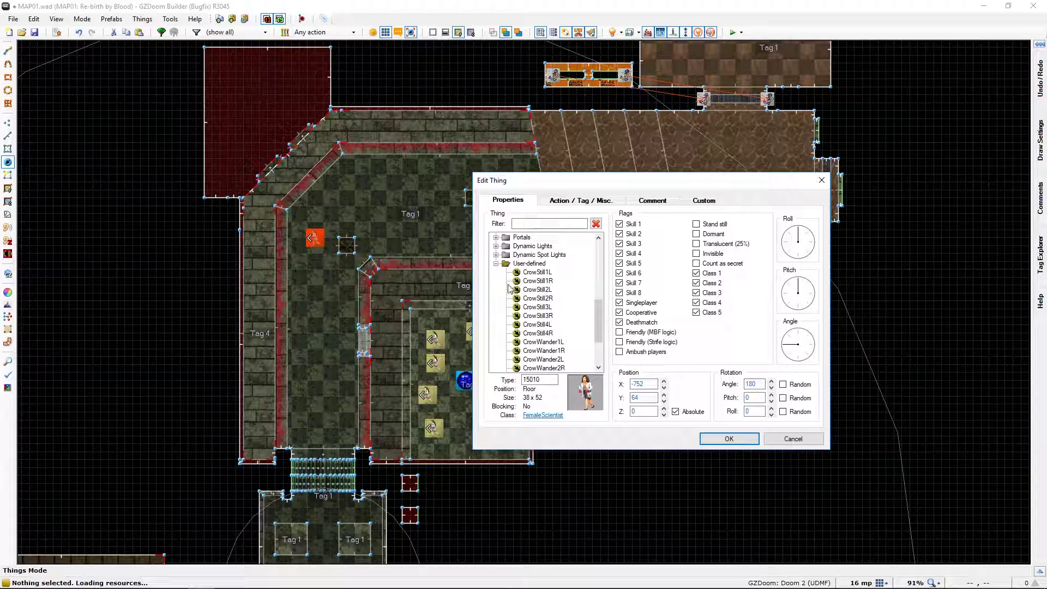
click(537, 275)
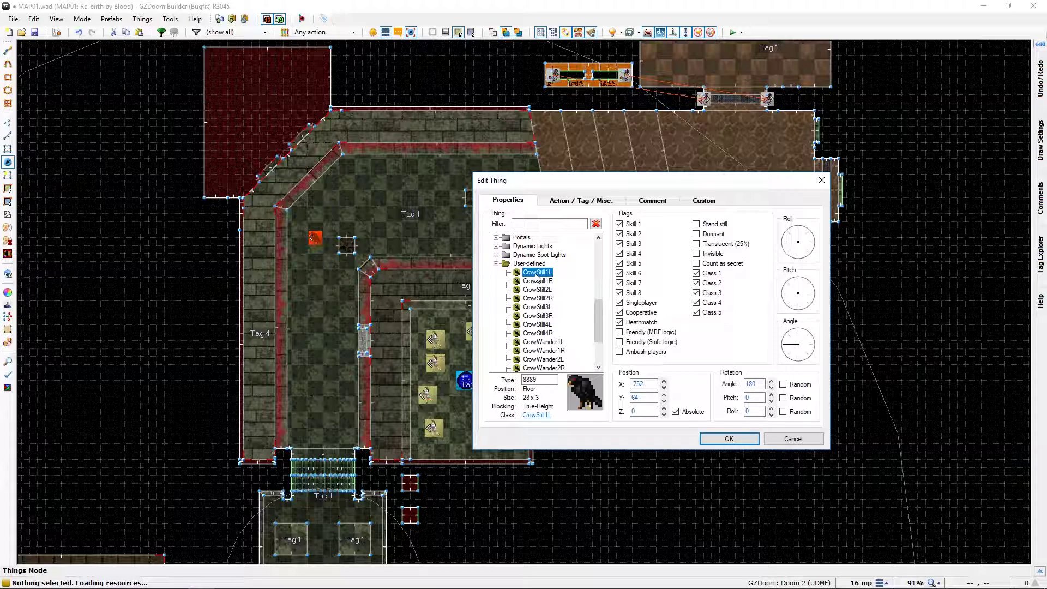
scroll(537, 348, down, 2)
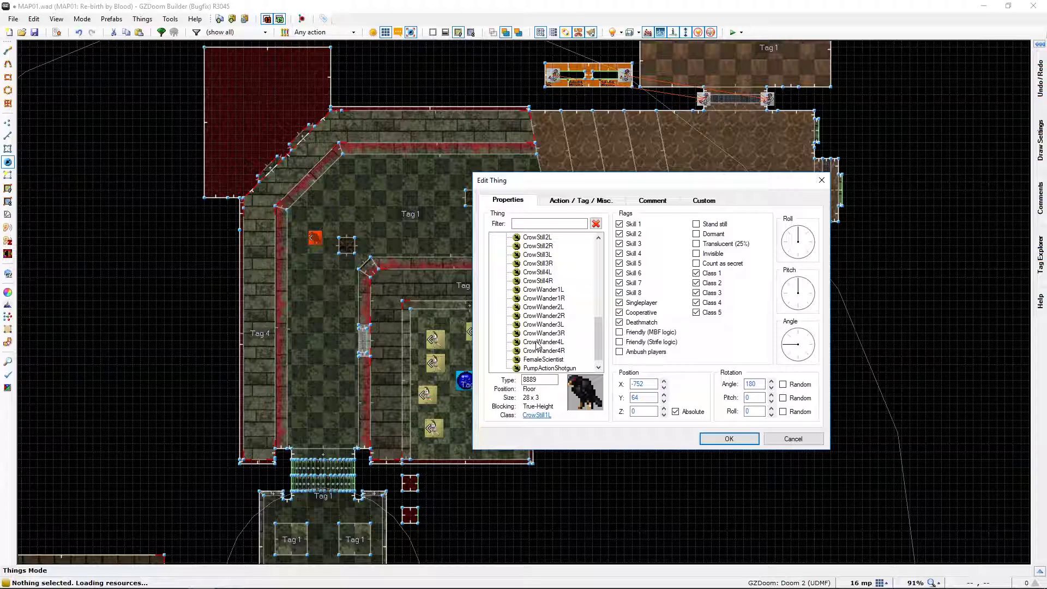
scroll(537, 347, down, 1)
scroll(537, 347, up, 3)
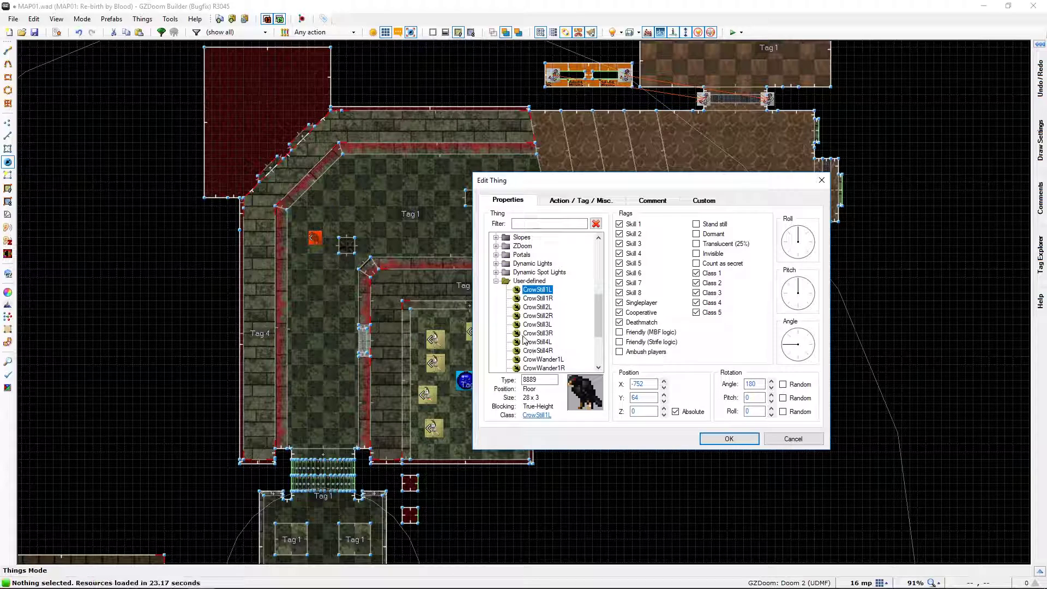
scroll(526, 312, down, 1)
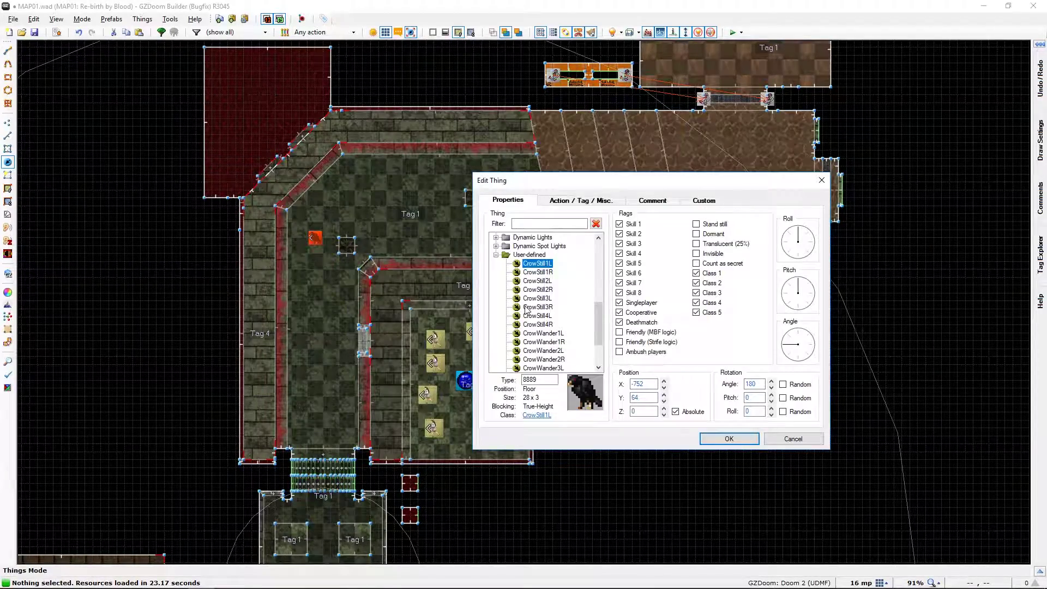
key(alt+Tab)
key(alt+Tab)
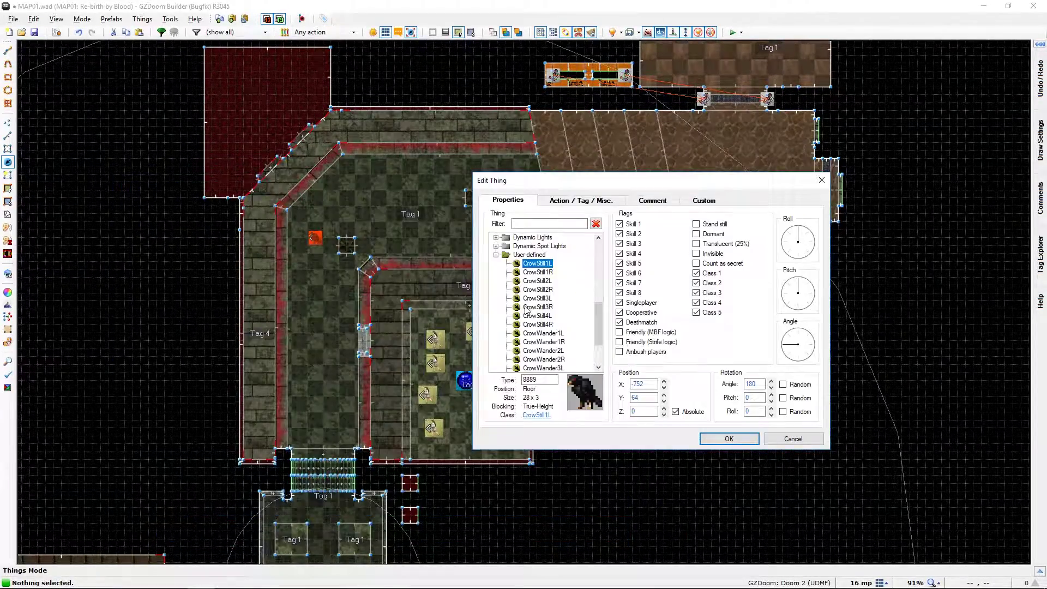
key(alt+Tab)
key(alt+Tab)
key(alt+Tab)
scroll(524, 335, down, 1)
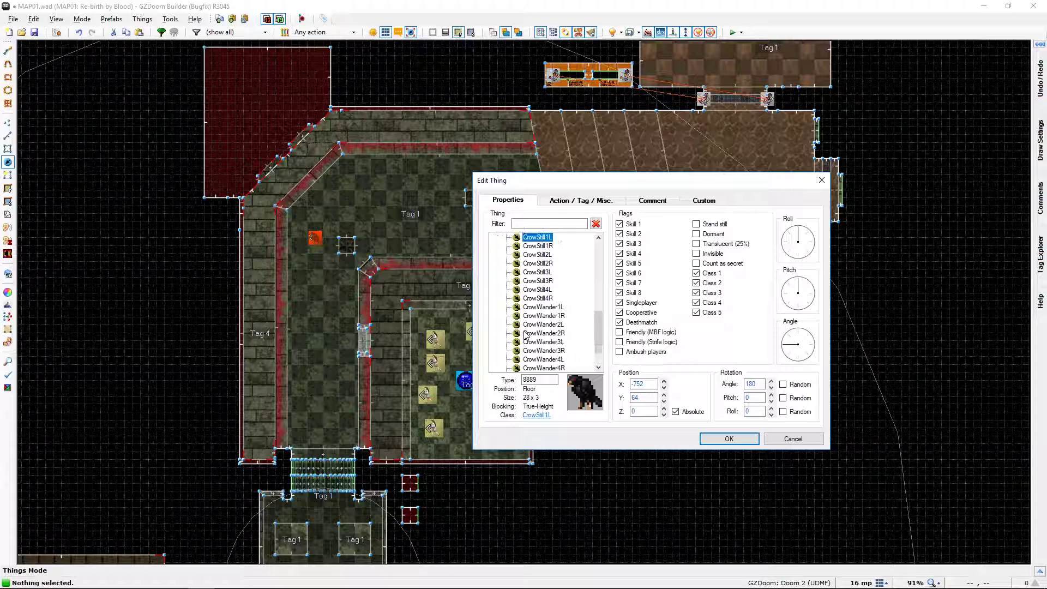
scroll(524, 334, down, 1)
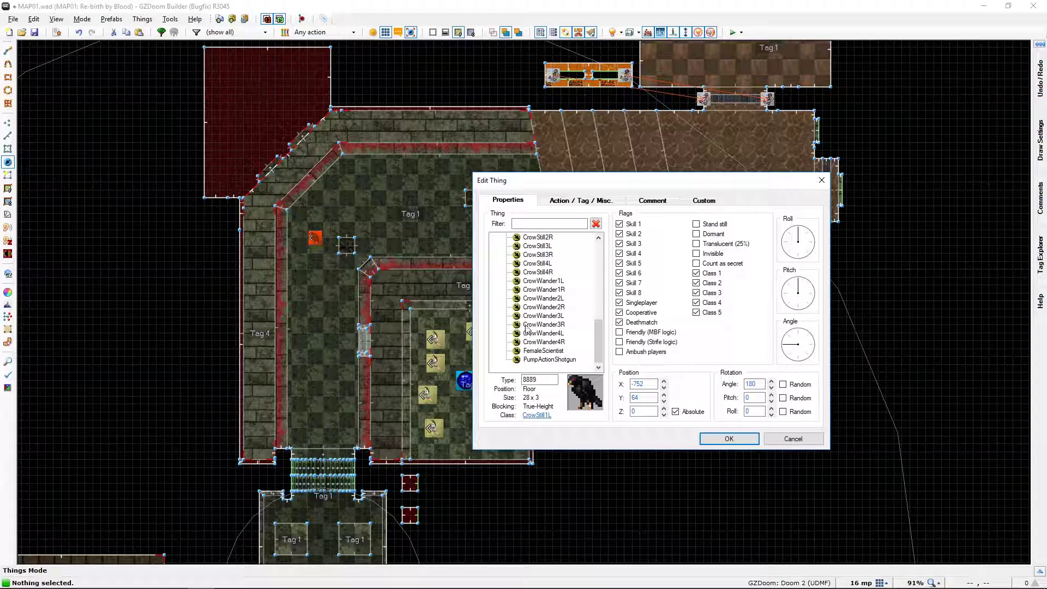
click(538, 282)
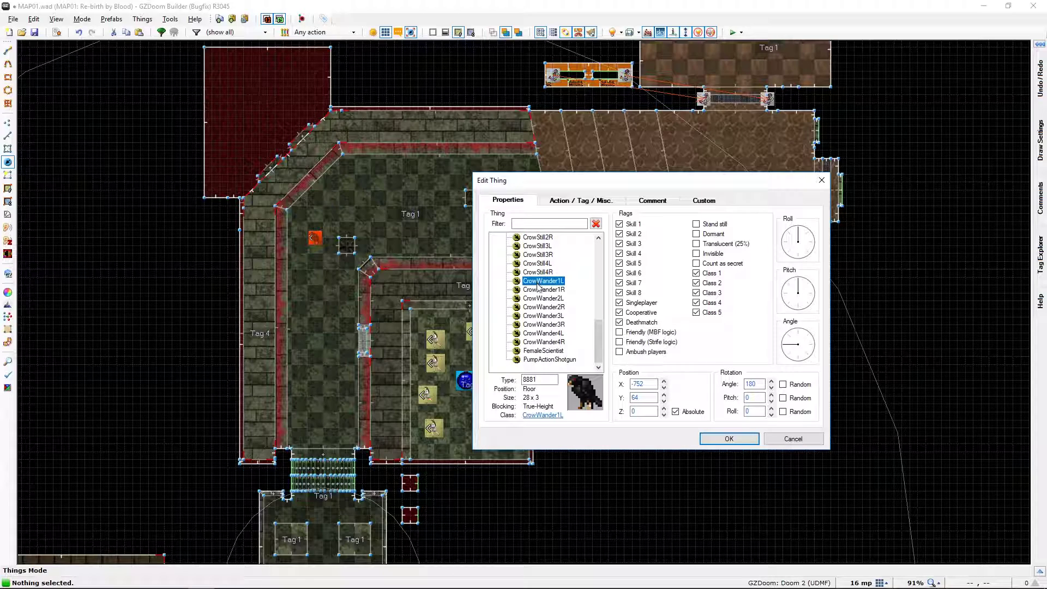
- Confirm the first crow, then add CrowStill3R and CrowWander4R things beside it in the upper corridor
click(716, 444)
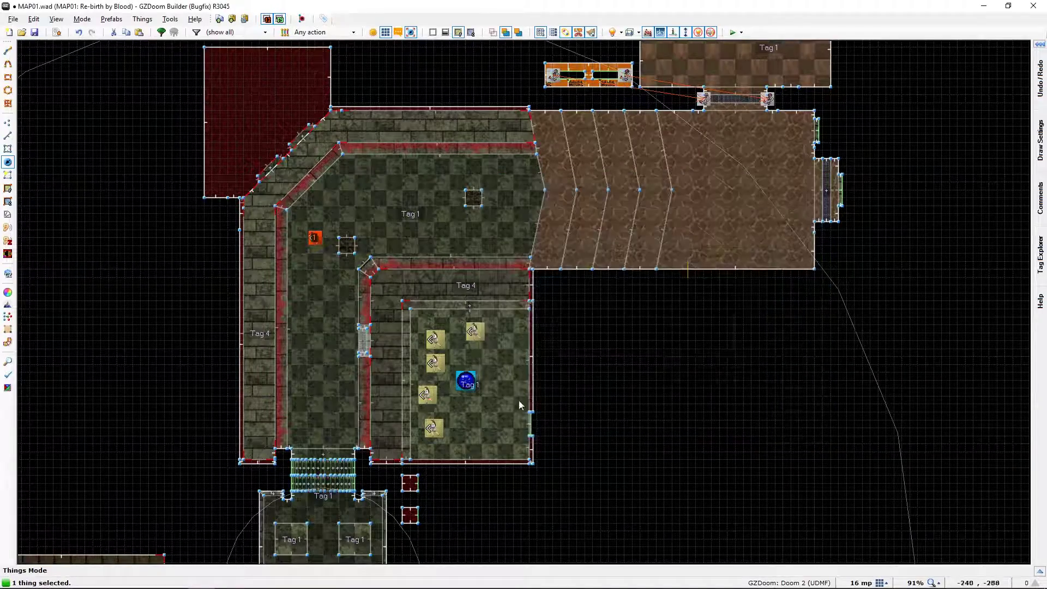
right_click(325, 258)
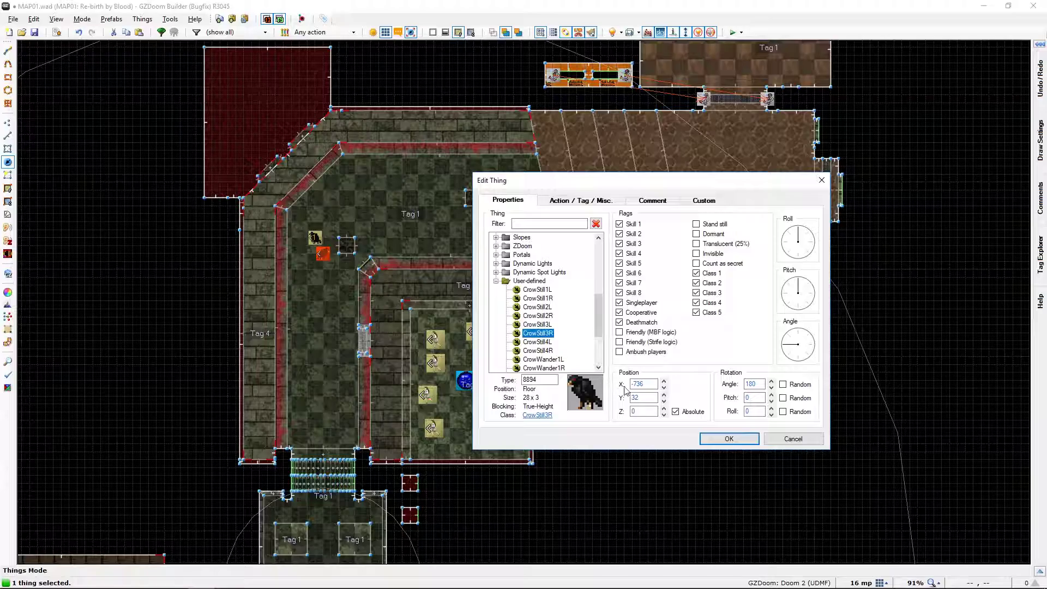
click(727, 439)
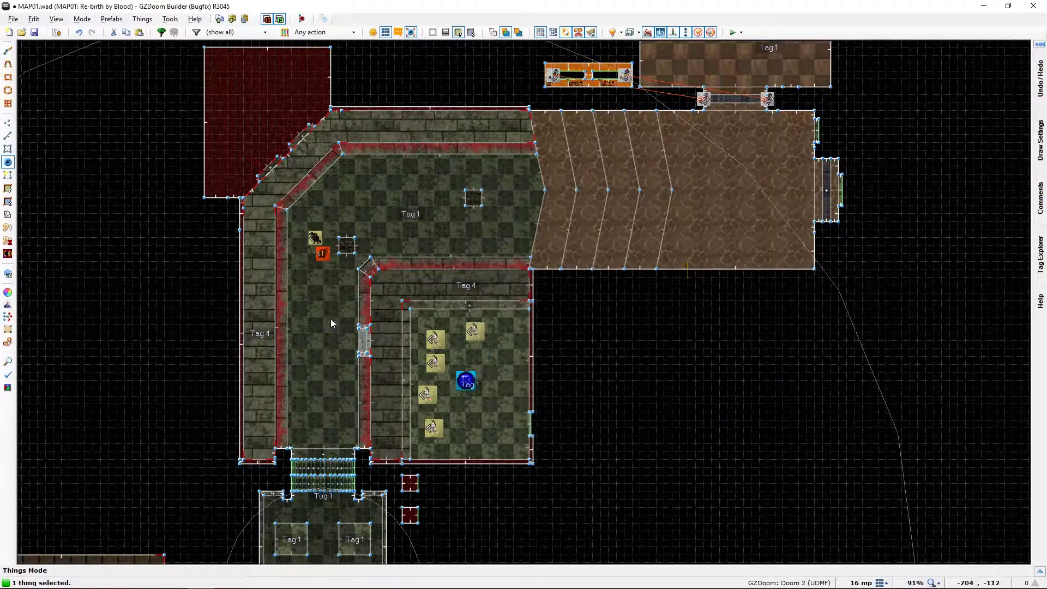
right_click(330, 241)
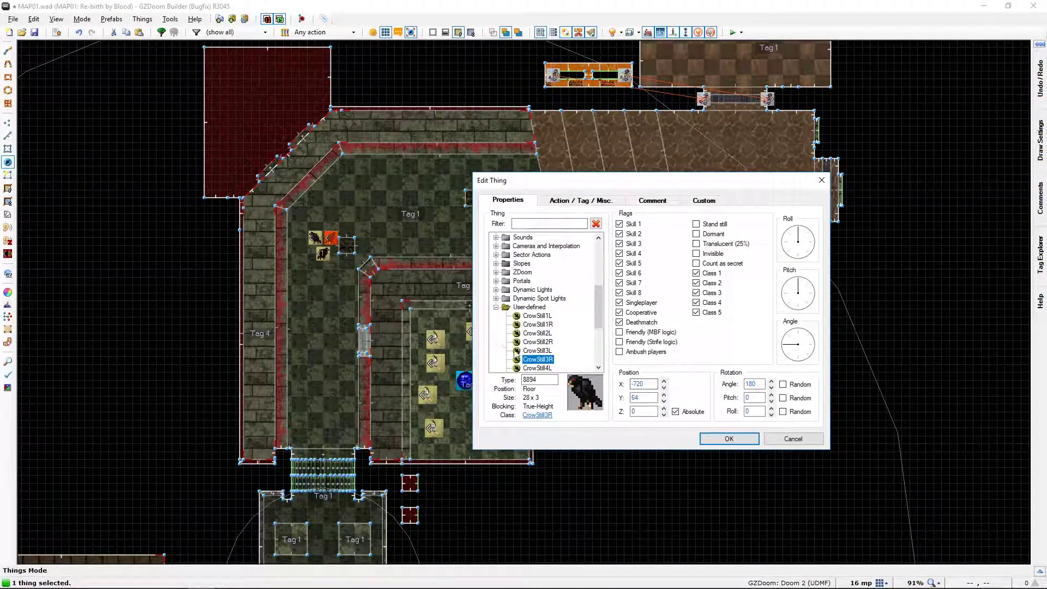
scroll(537, 348, down, 3)
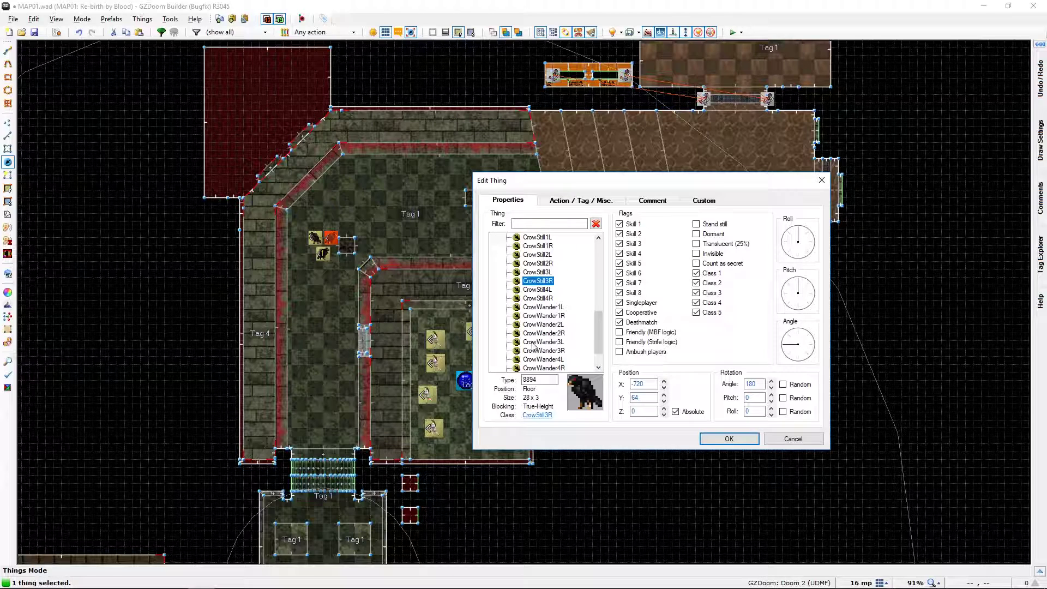
click(542, 341)
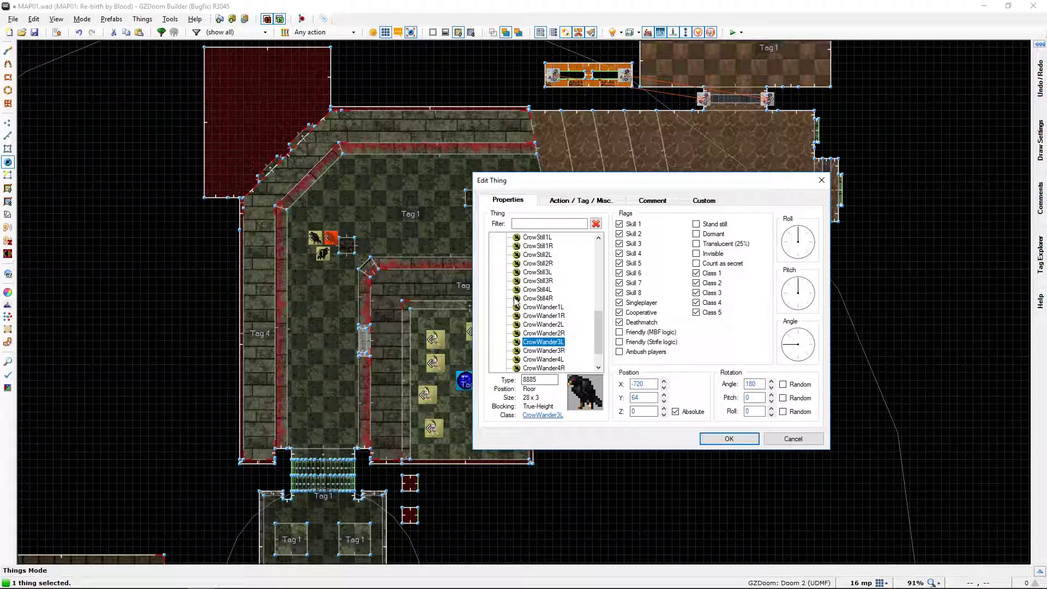
click(545, 369)
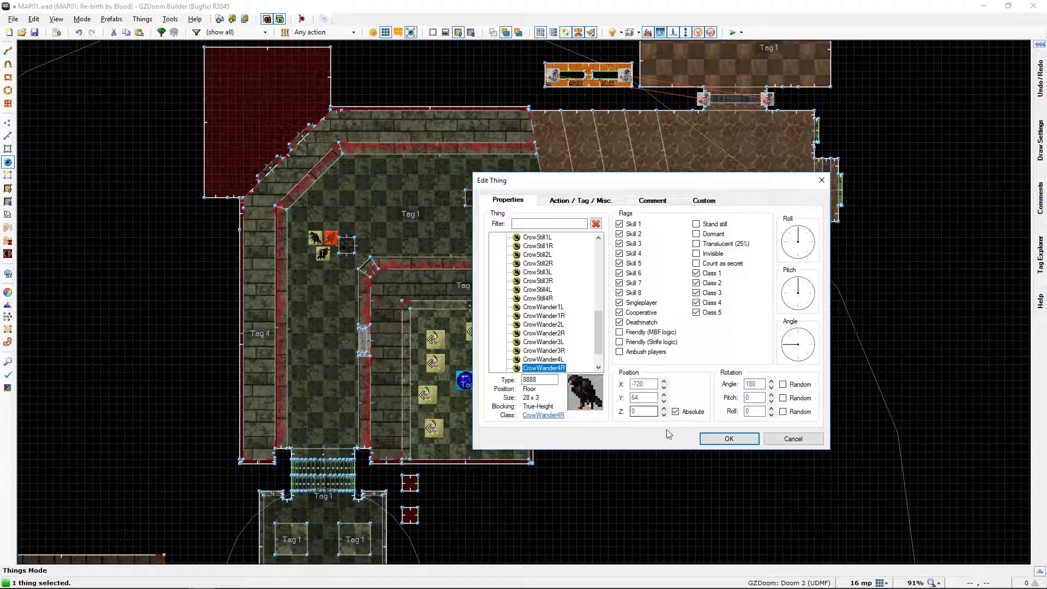
click(721, 441)
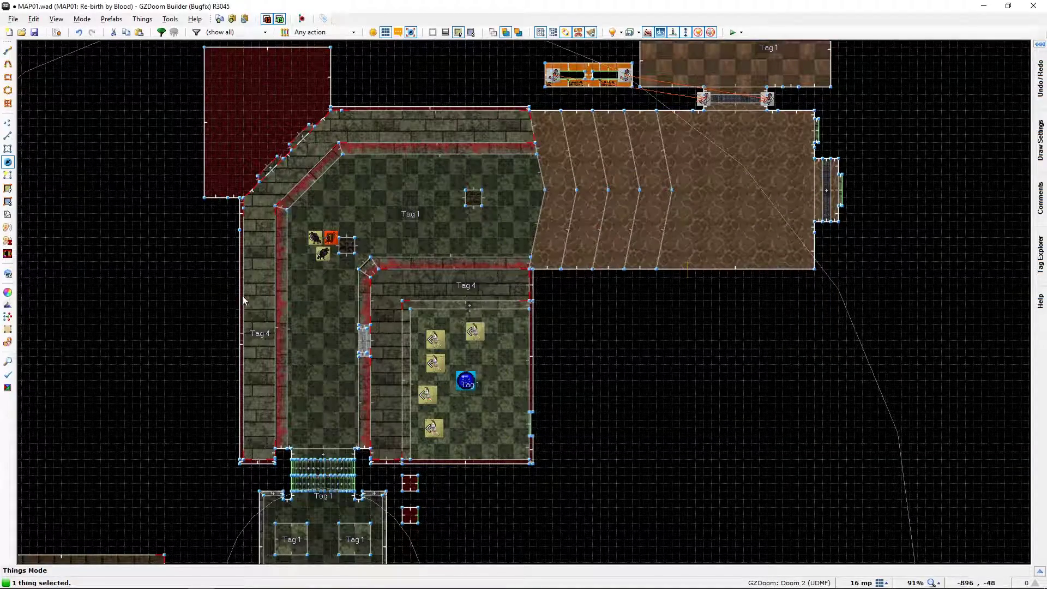
click(333, 321)
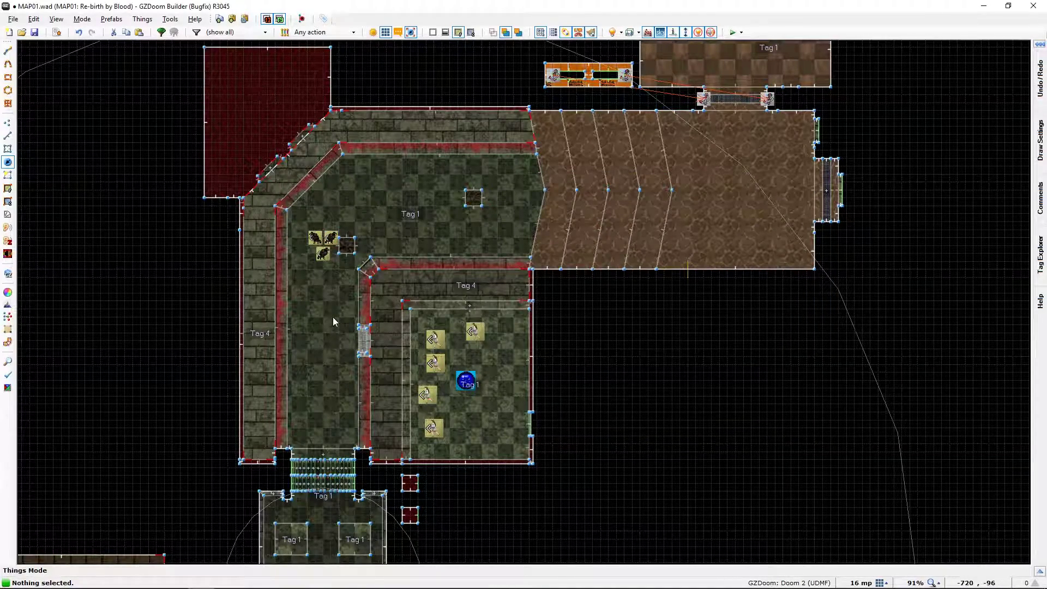
key(q)
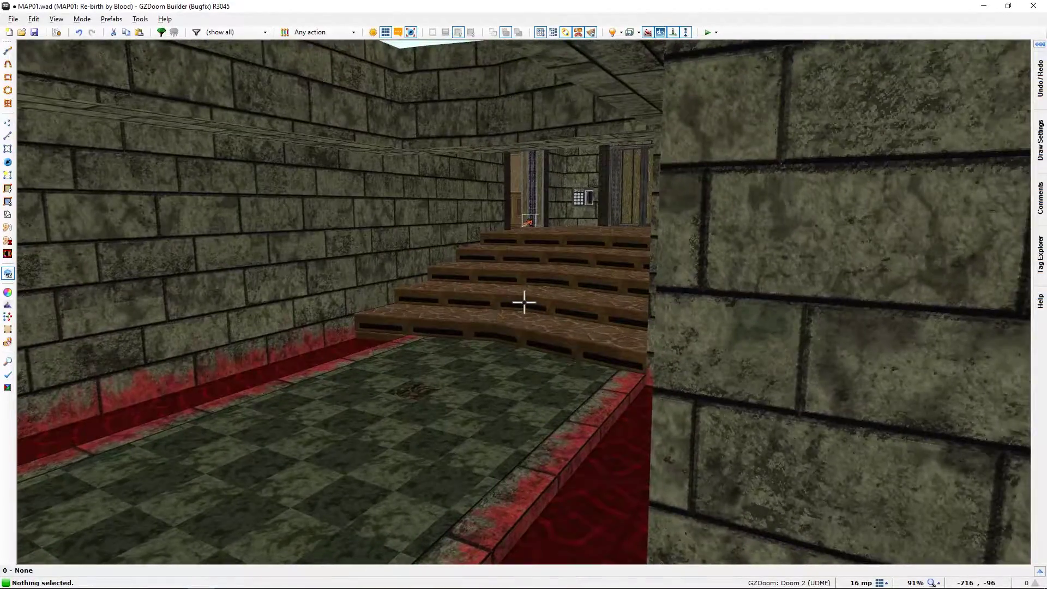
key(w)
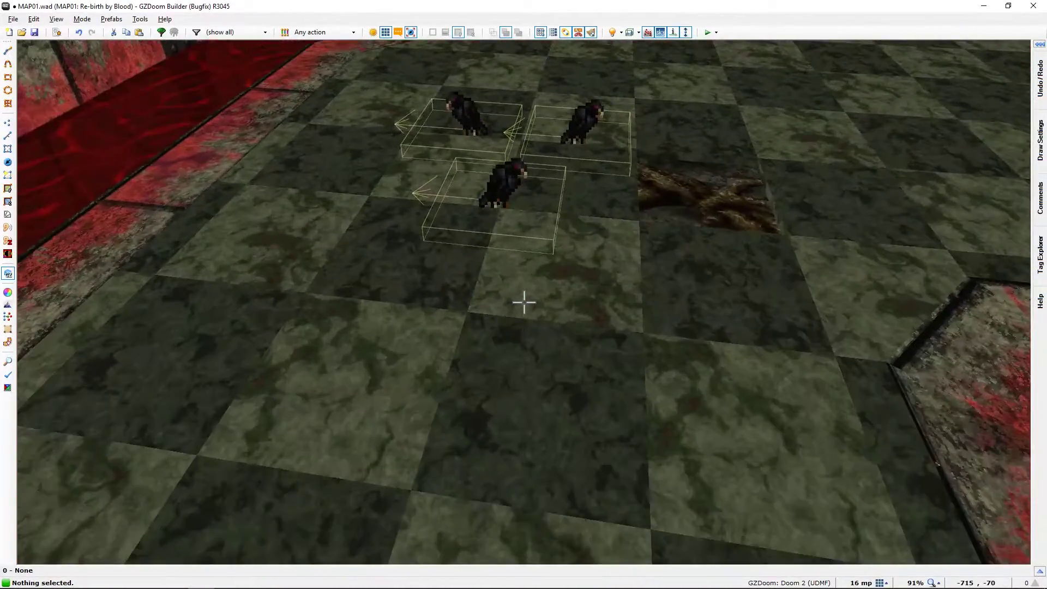
key(s)
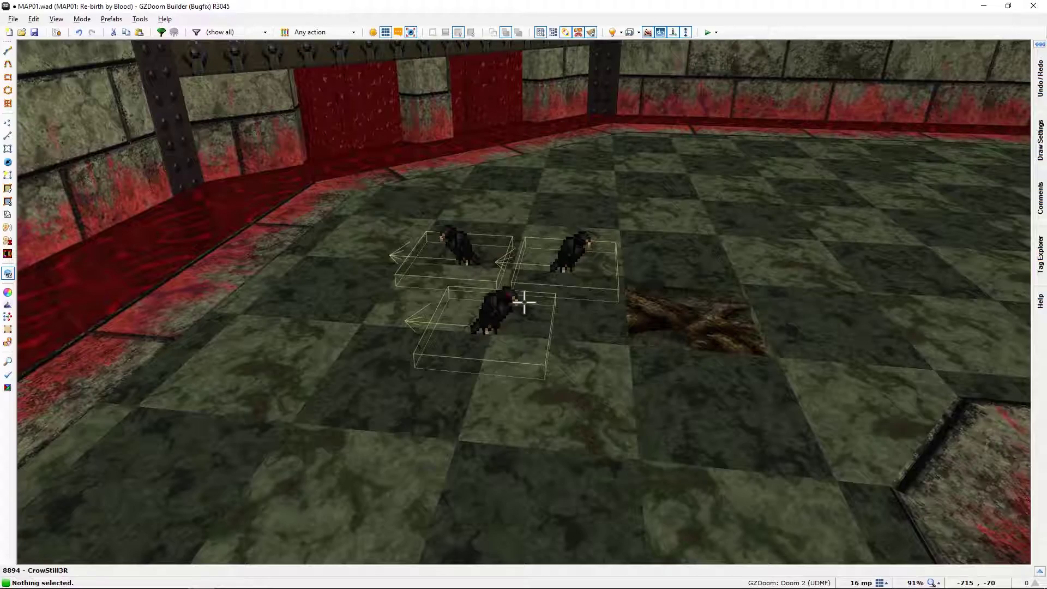
key(d)
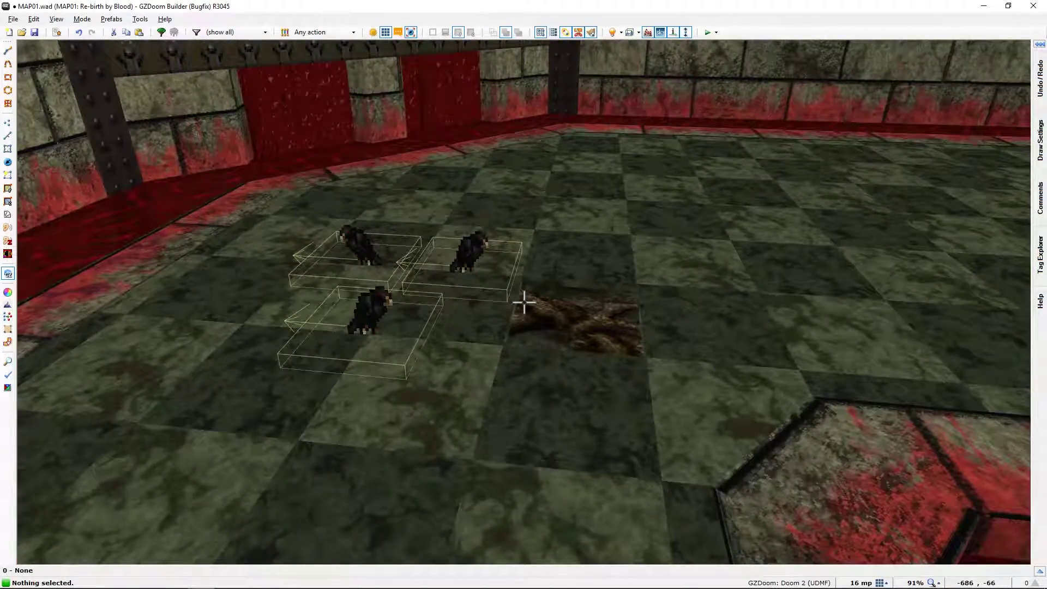
key(w)
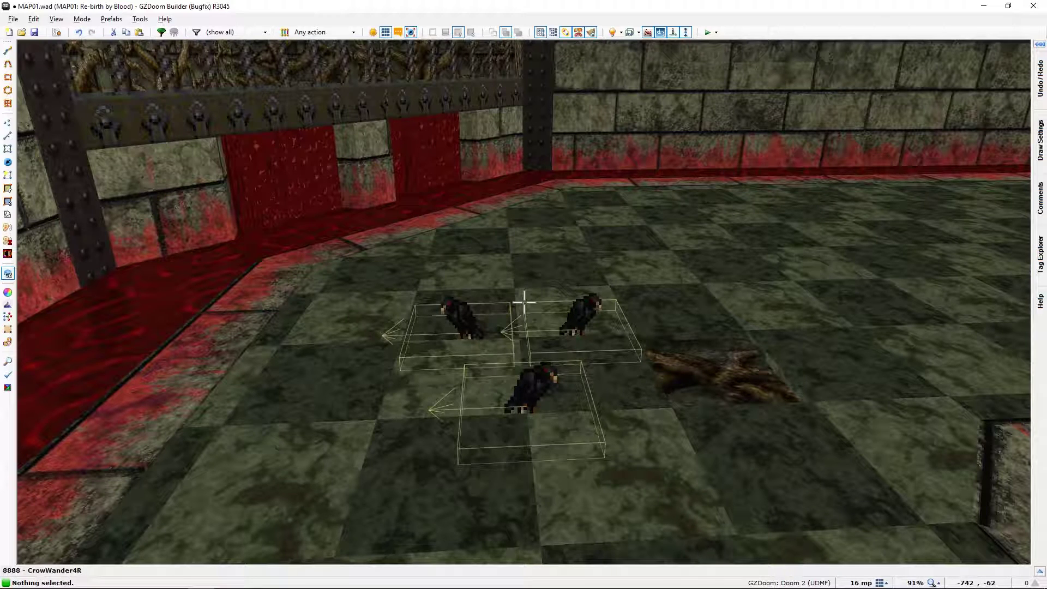
key(s)
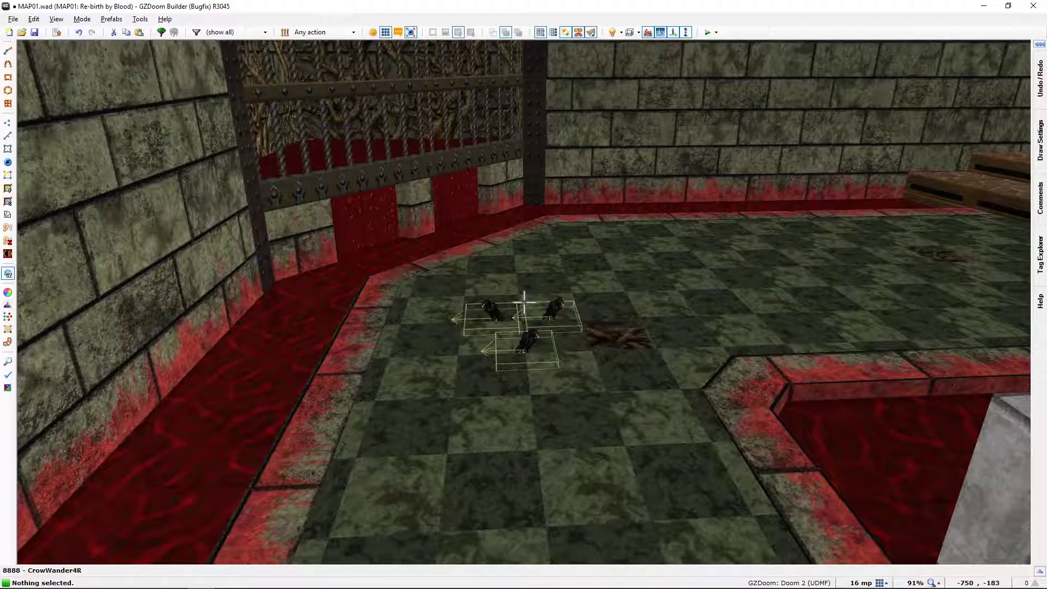
key(q)
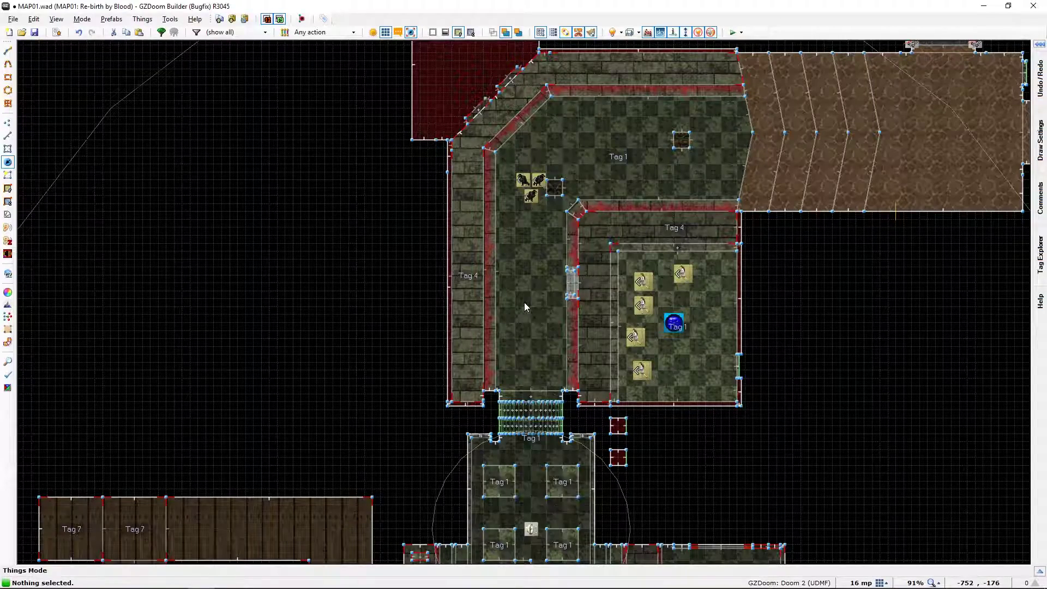
key(Up)
key(Right)
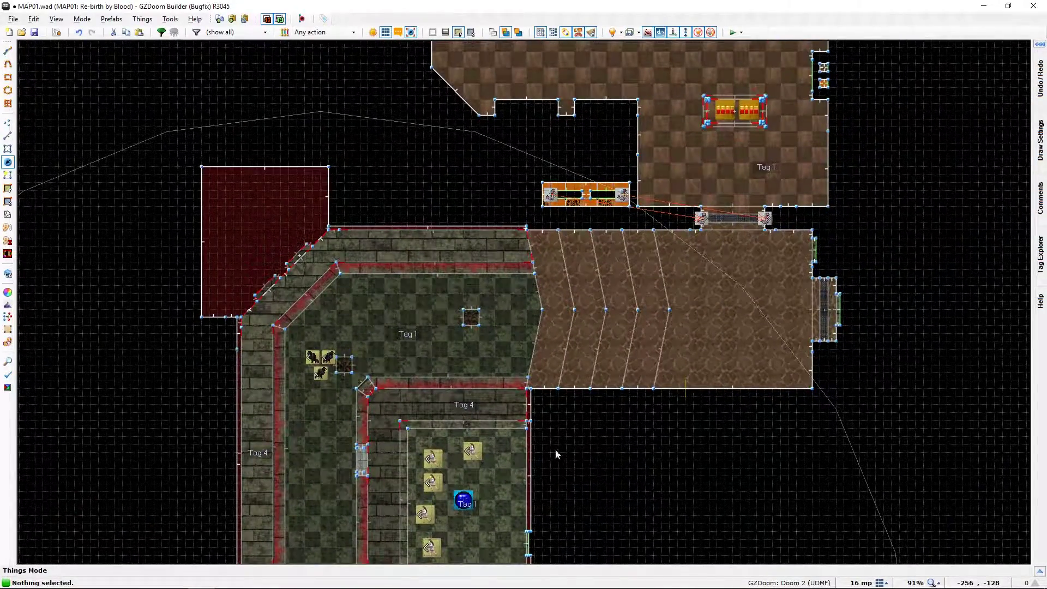
middle_drag(555, 454, 529, 378)
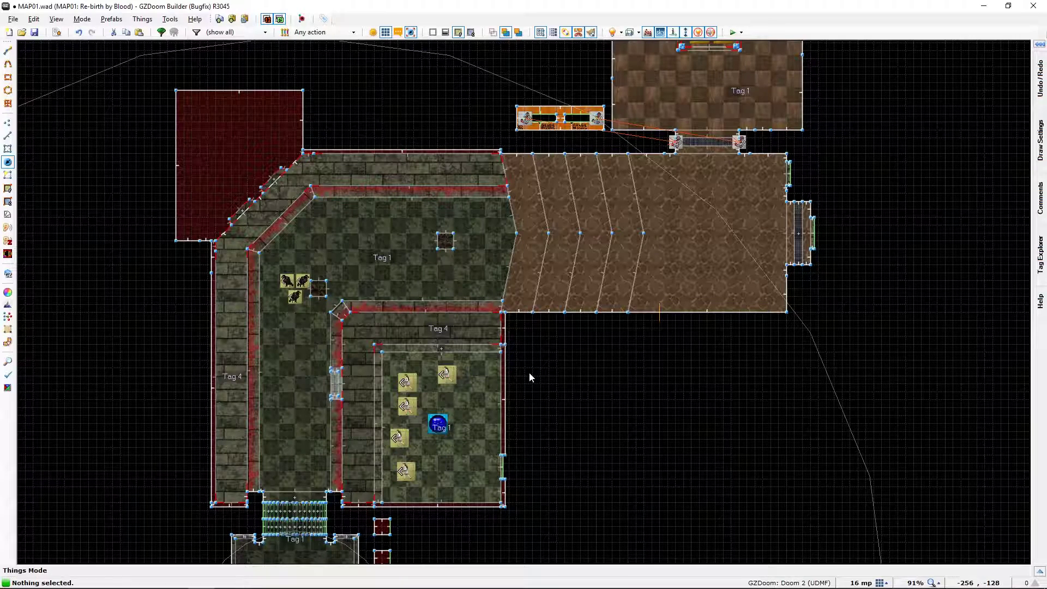